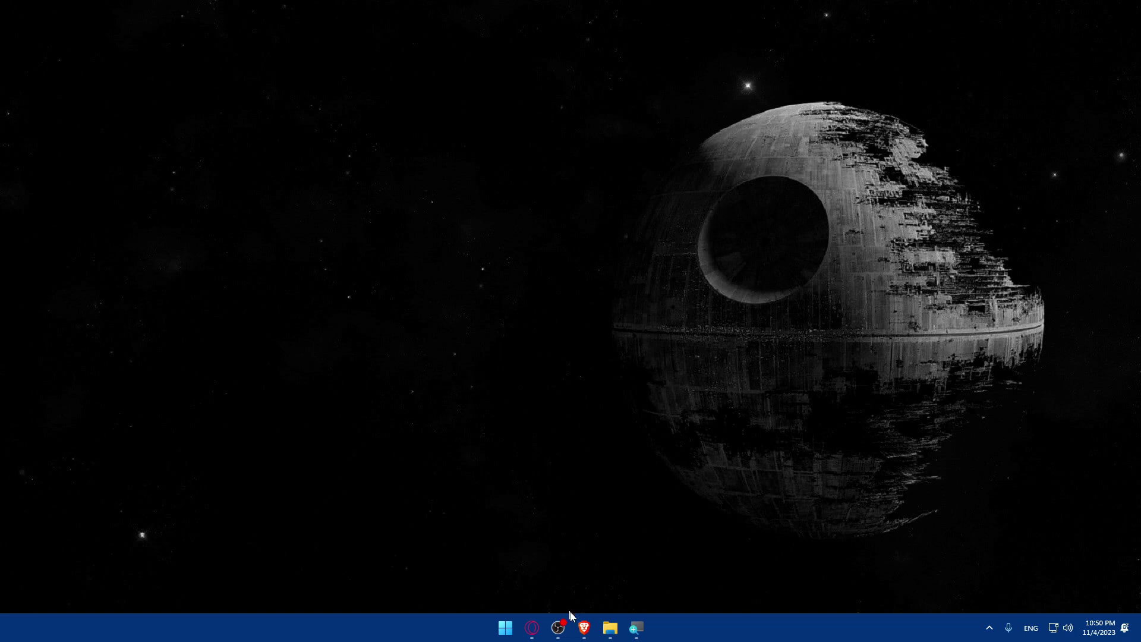
# Step: Launch Brave and go to cjdropshipping.com
pyautogui.click(584, 628)
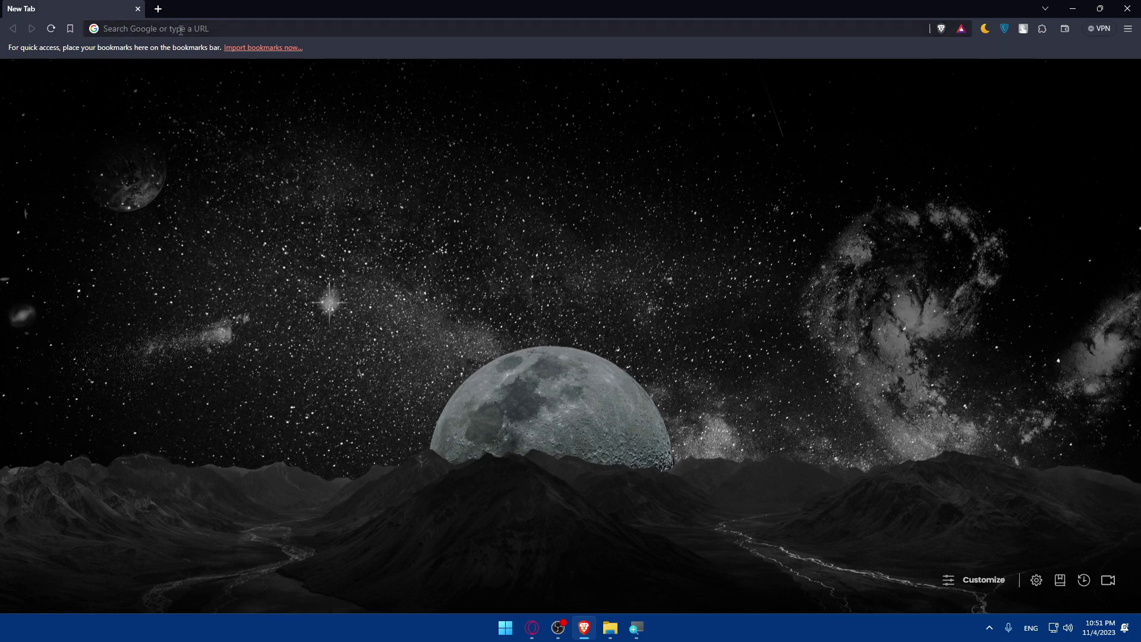
pyautogui.click(250, 22)
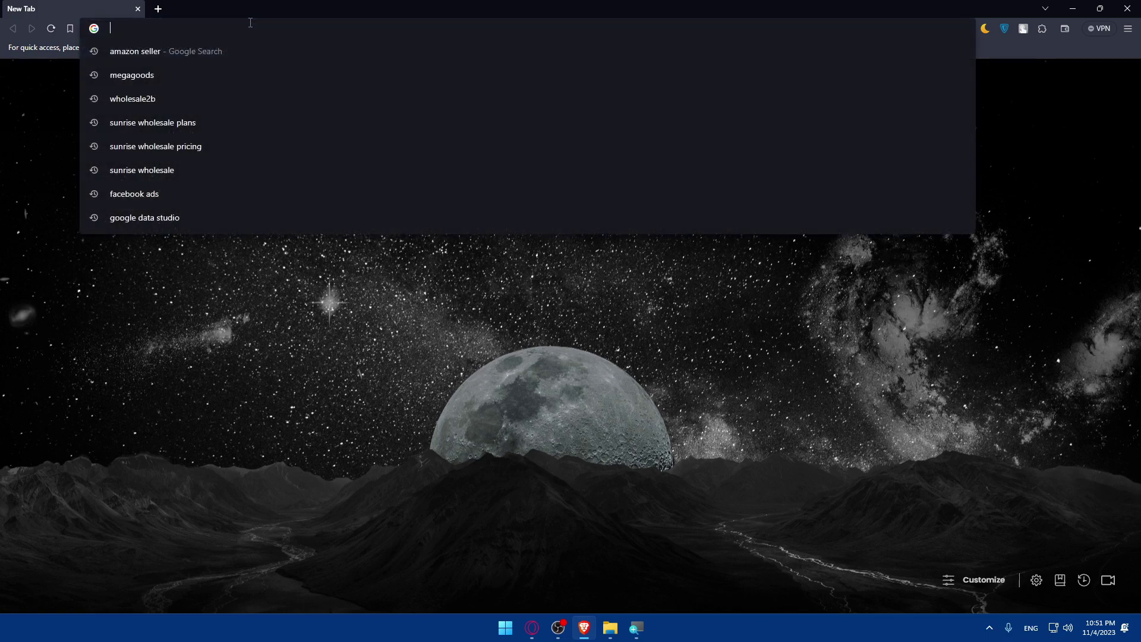
pyautogui.write('cjdrop')
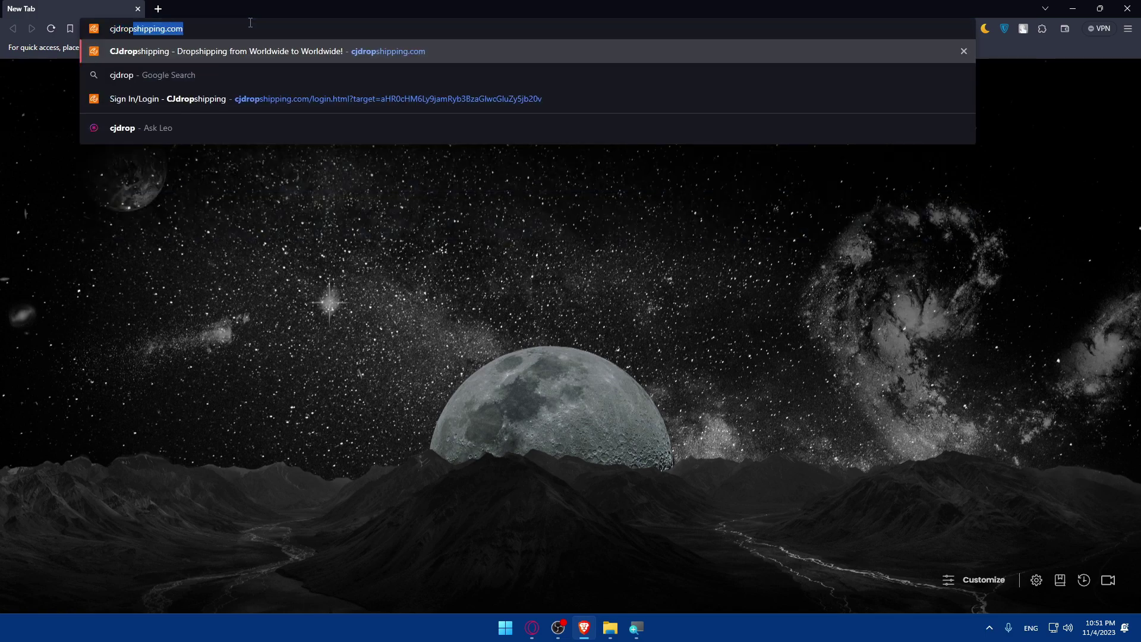
pyautogui.write('shipping.com')
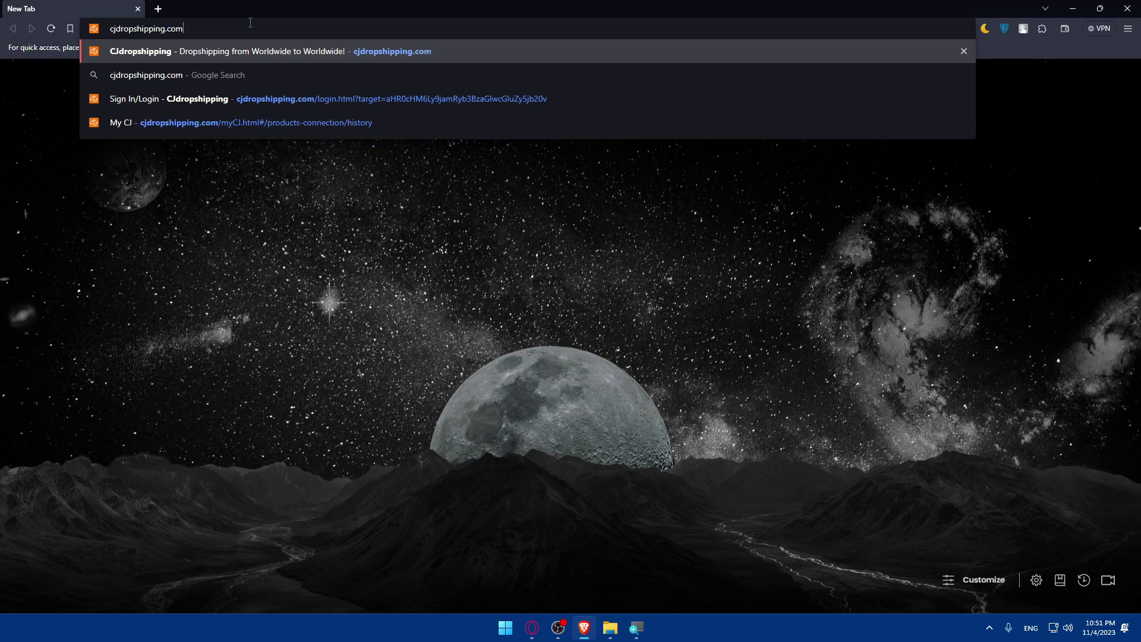
pyautogui.press('Return')
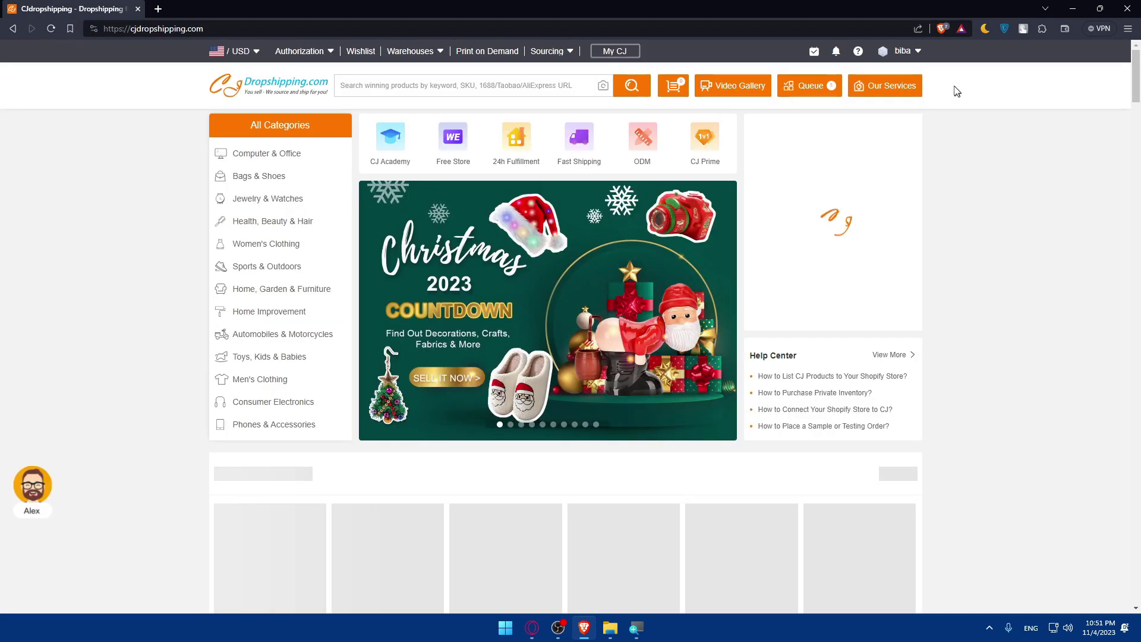
# Step: Log out of CJdropshipping and sign back in with the first Google account
pyautogui.moveTo(902, 51)
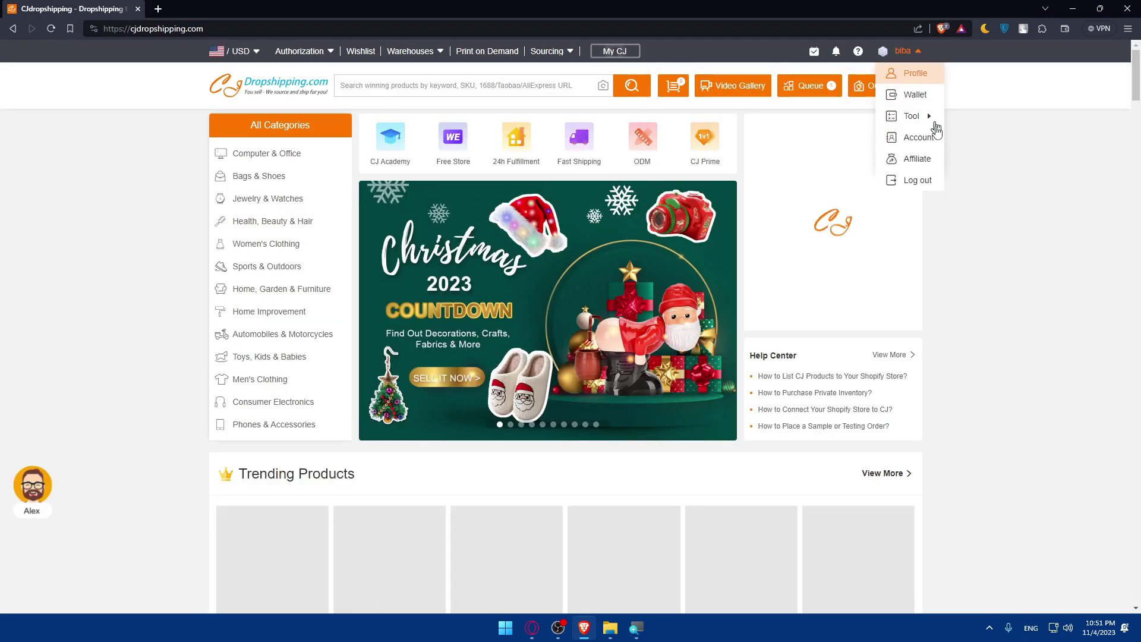
pyautogui.click(918, 180)
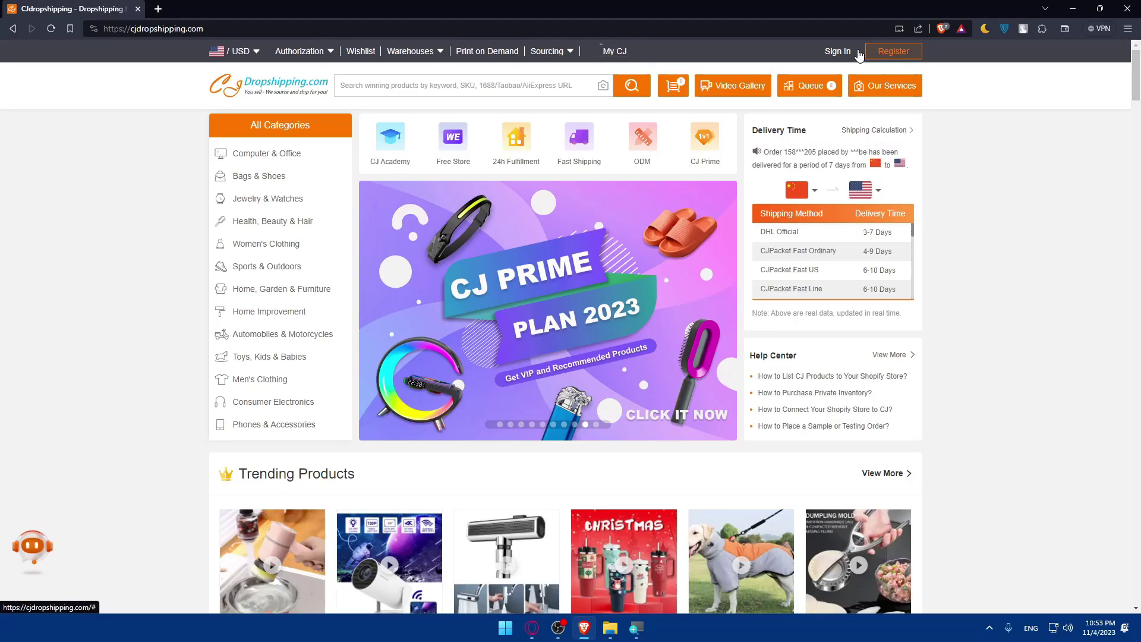
pyautogui.click(823, 51)
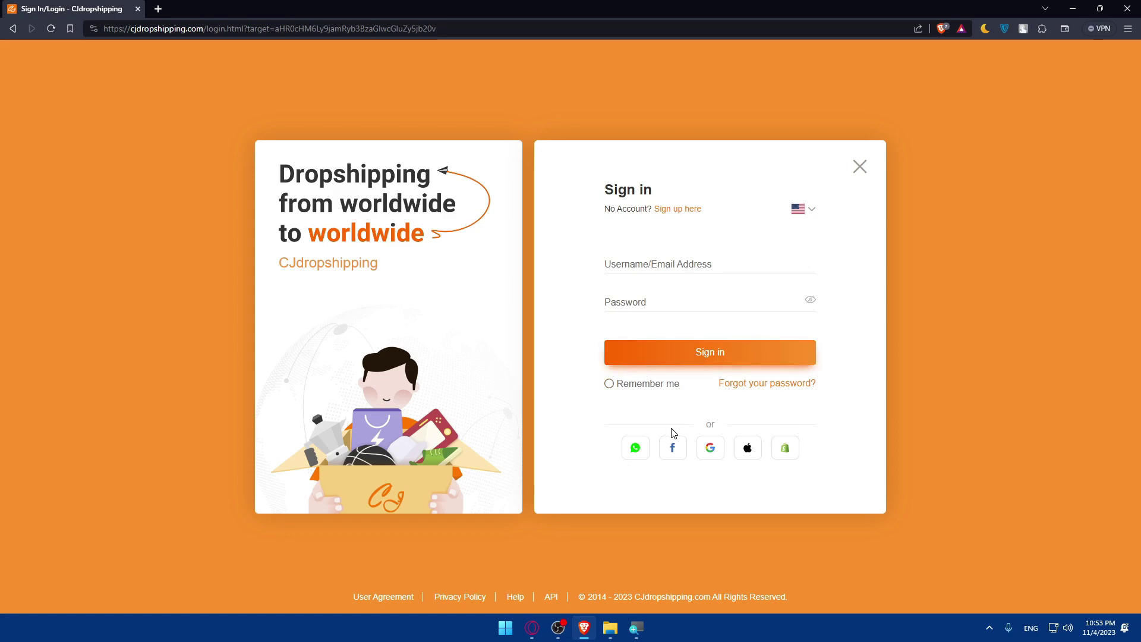
pyautogui.click(710, 449)
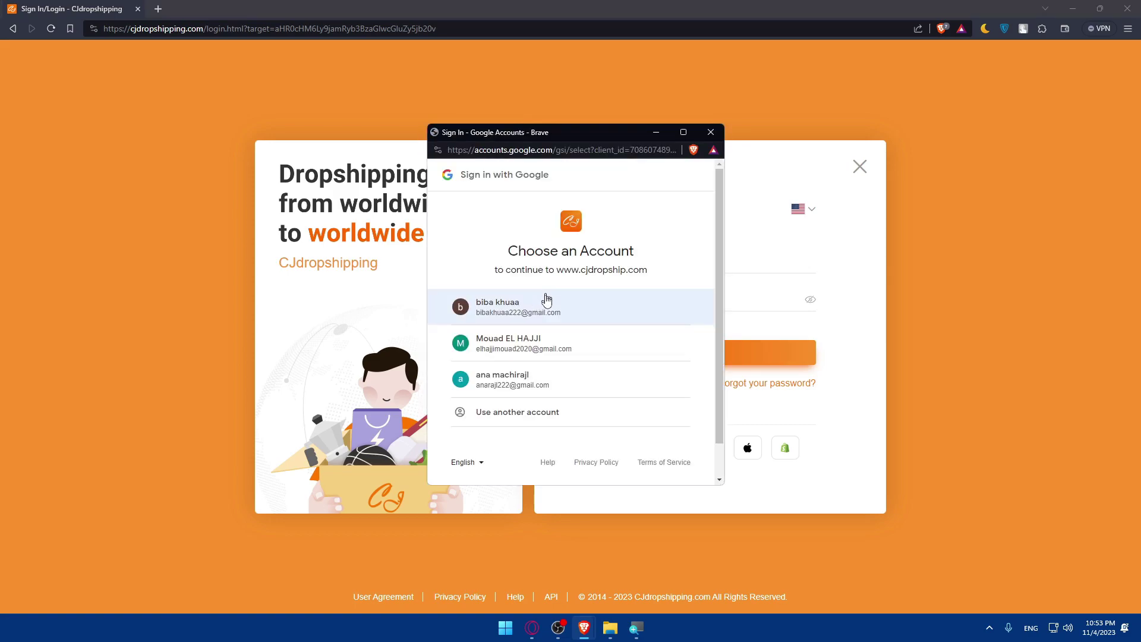
pyautogui.click(542, 300)
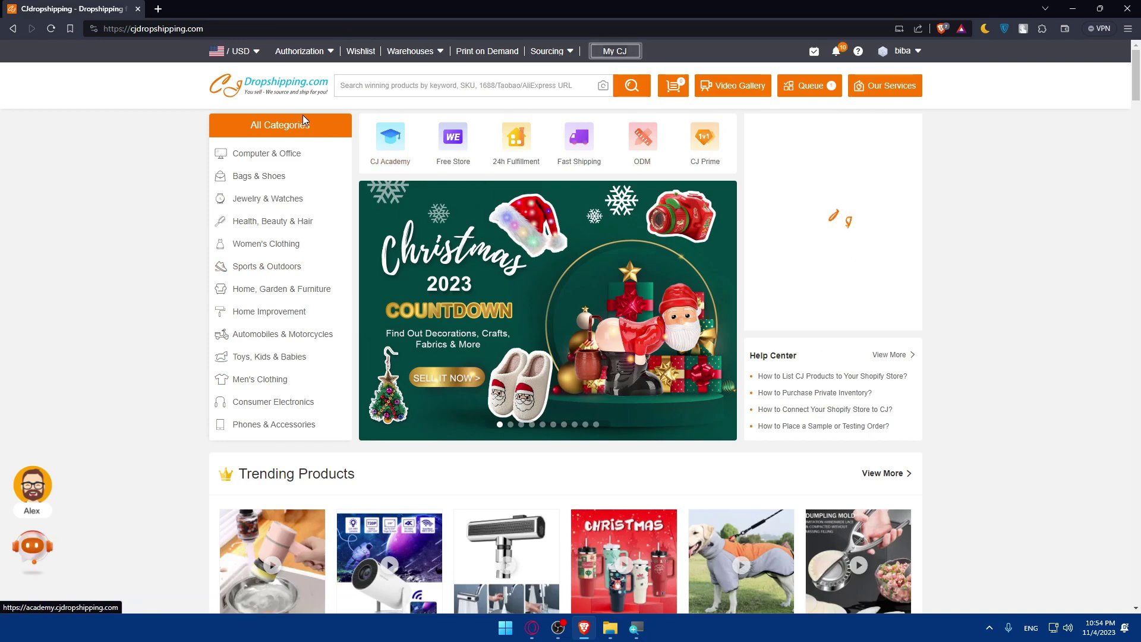
# Step: Google 'facebook store' in a new tab and open the Shops on Facebook and Instagram result
pyautogui.click(160, 9)
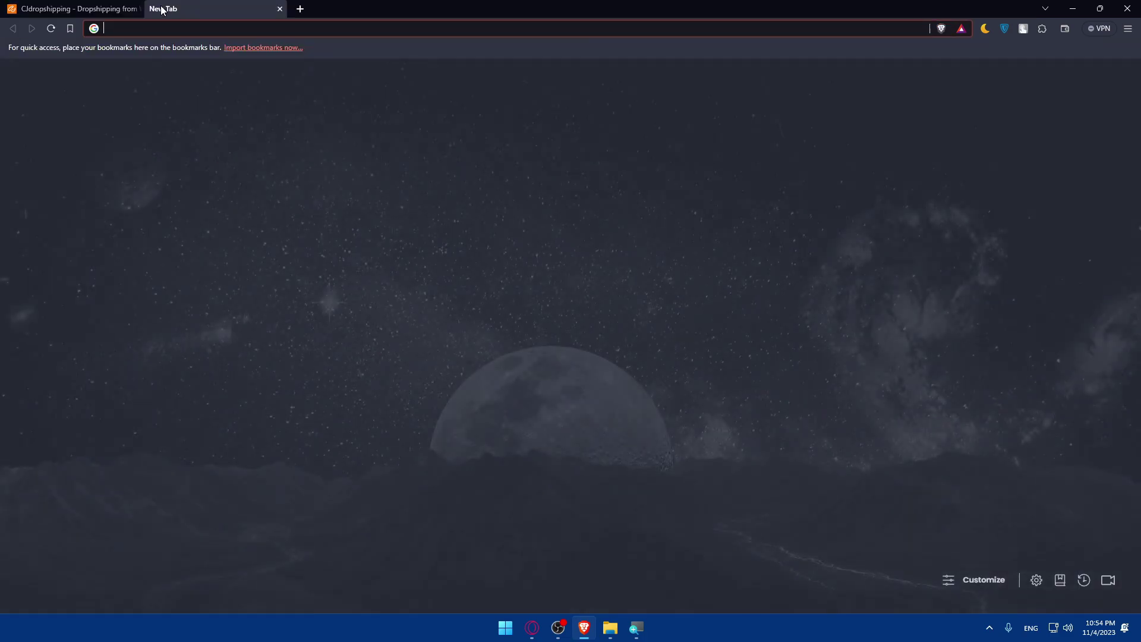
pyautogui.write('face')
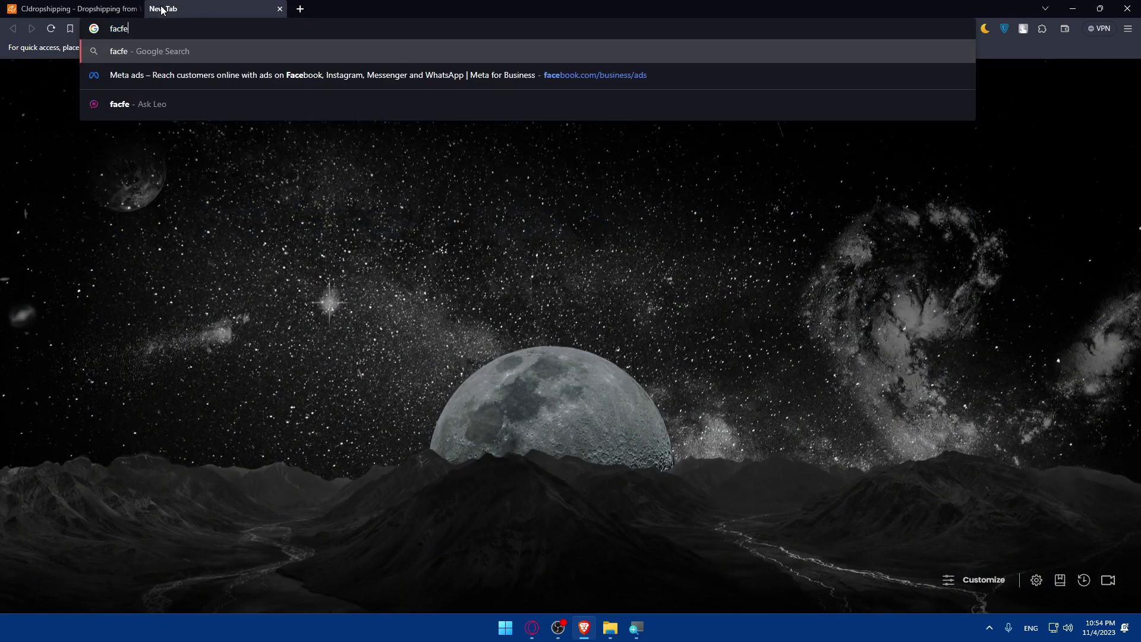
pyautogui.write('book')
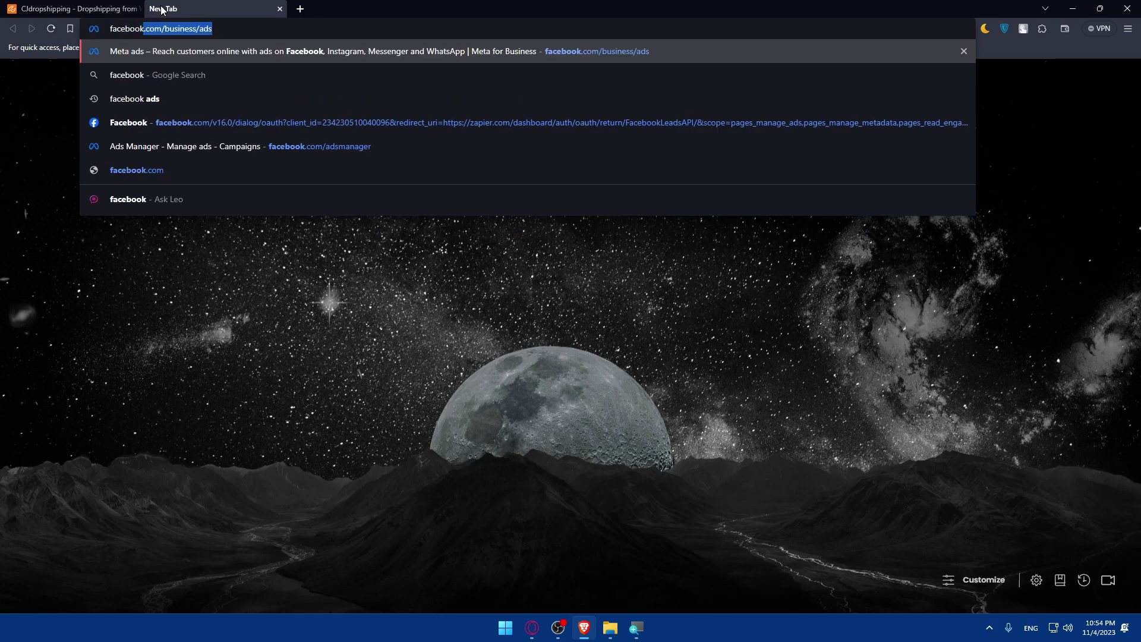
pyautogui.write(' store')
pyautogui.press('Return')
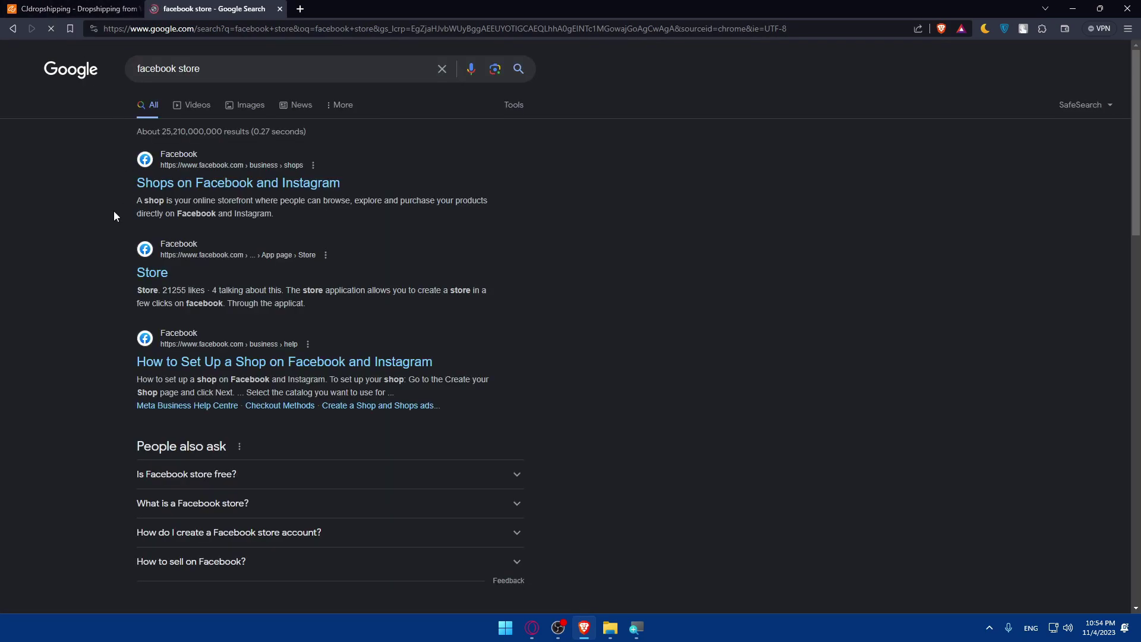
pyautogui.click(241, 185)
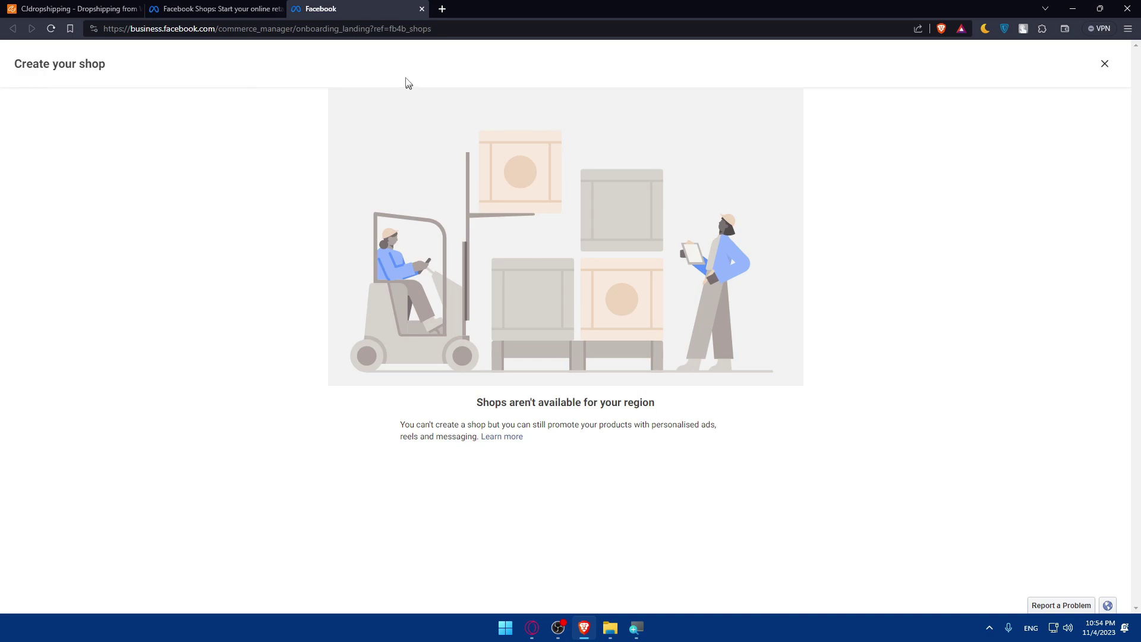
# Step: Close the region-unavailable shop tab and rerun the facebook store search in a fresh tab
pyautogui.click(422, 9)
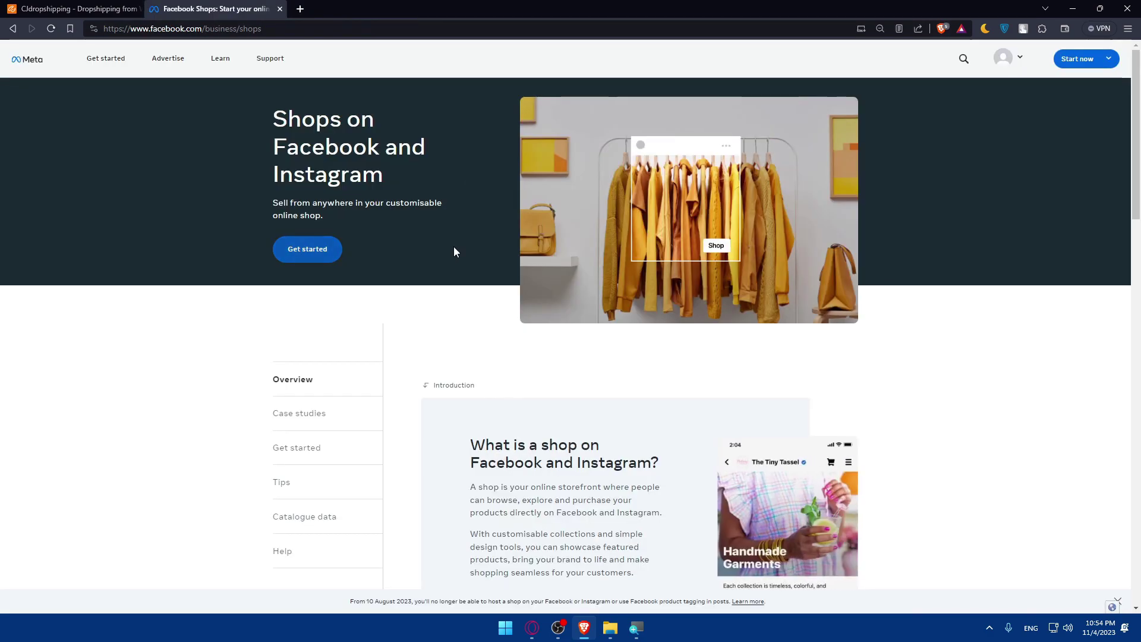
pyautogui.click(301, 9)
pyautogui.write('face')
pyautogui.press('Return')
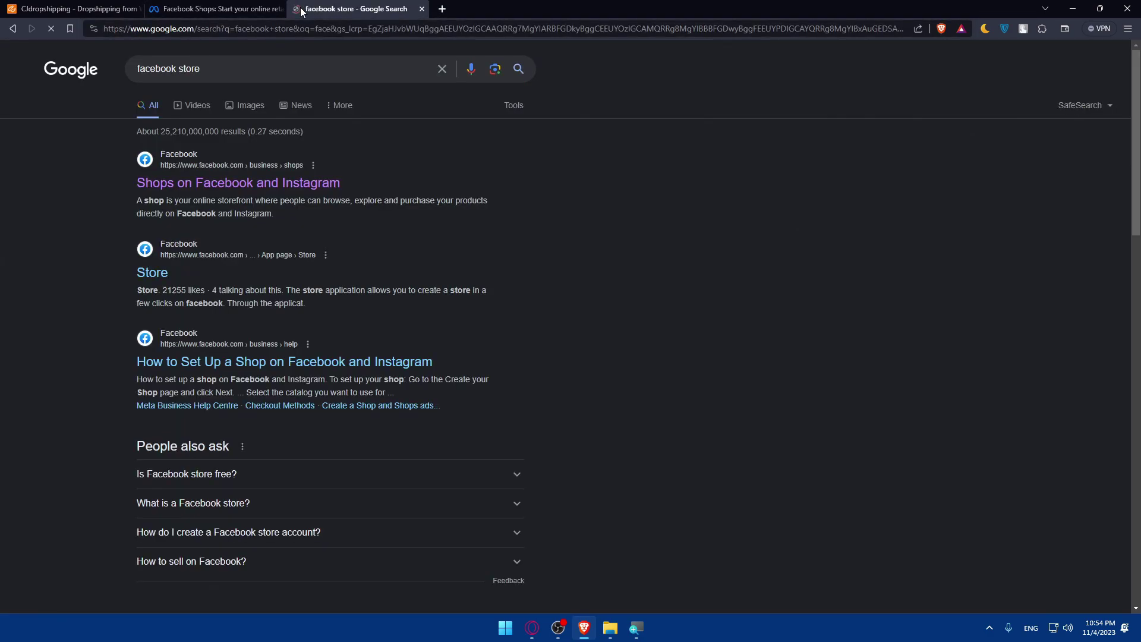
# Step: Reach the Etsy shop tester page through Facebook's home feed, then close the Facebook Shops tab
pyautogui.click(161, 273)
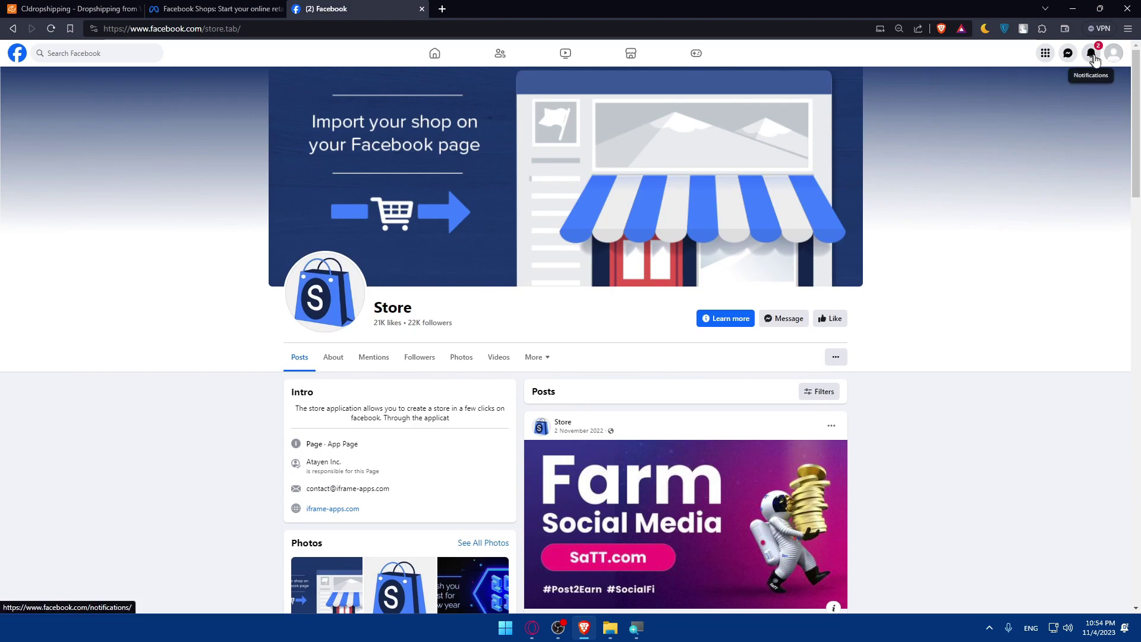
pyautogui.click(1114, 56)
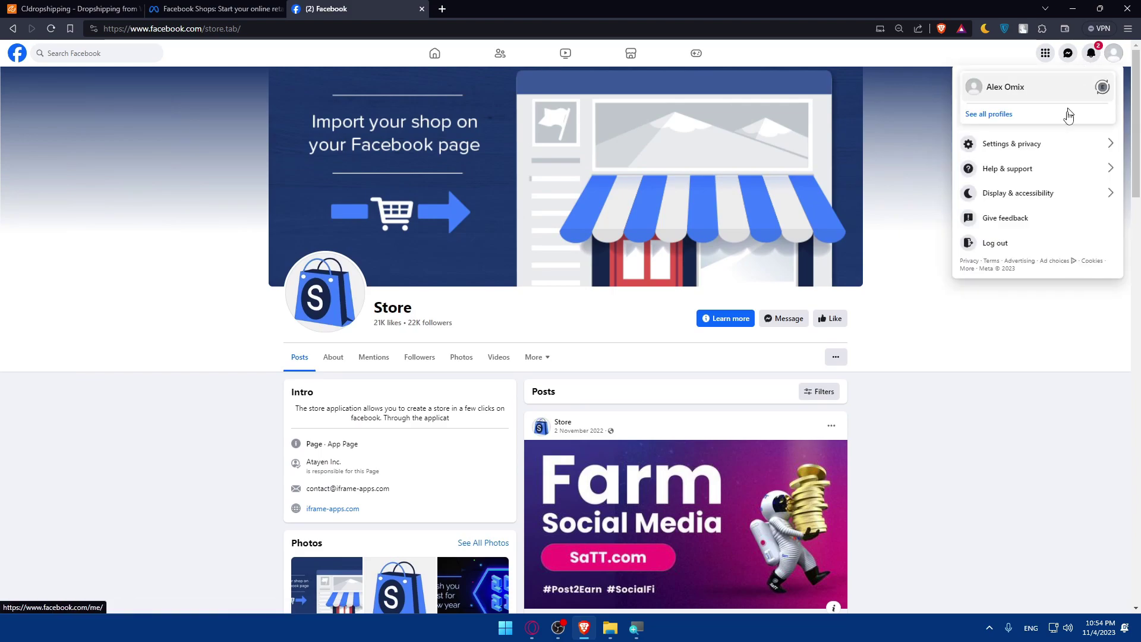
pyautogui.click(114, 106)
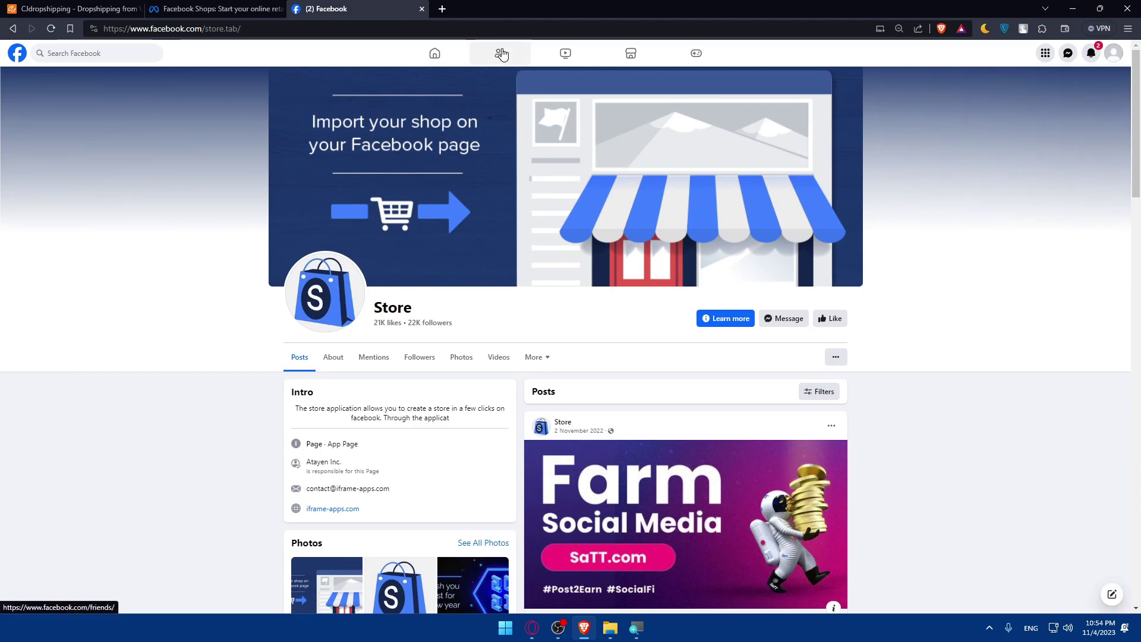
pyautogui.click(435, 54)
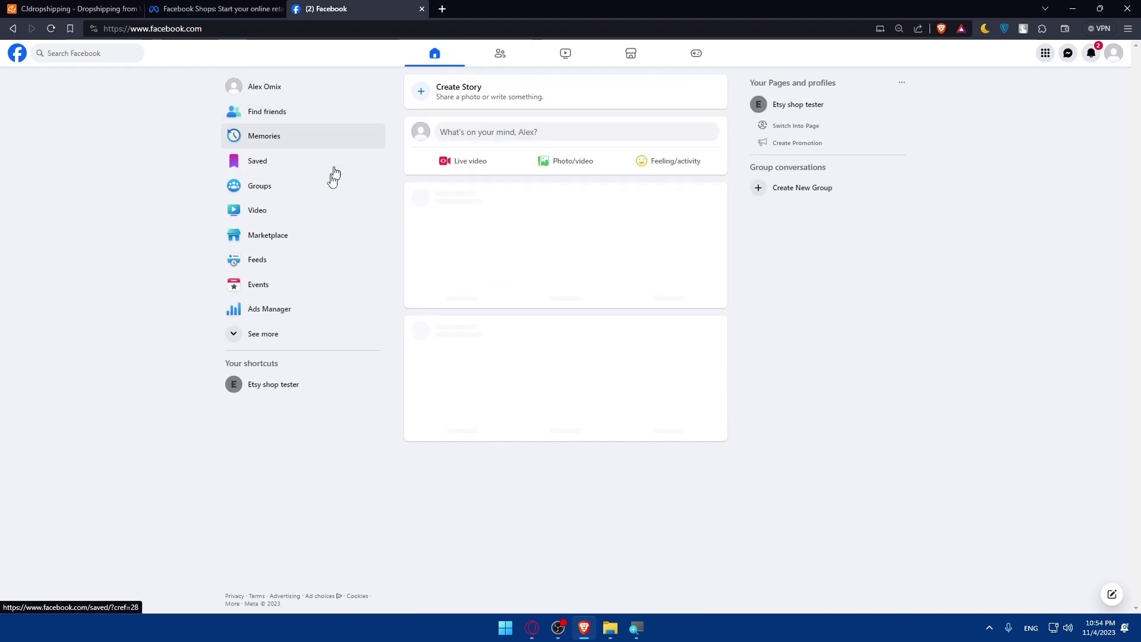
pyautogui.click(294, 385)
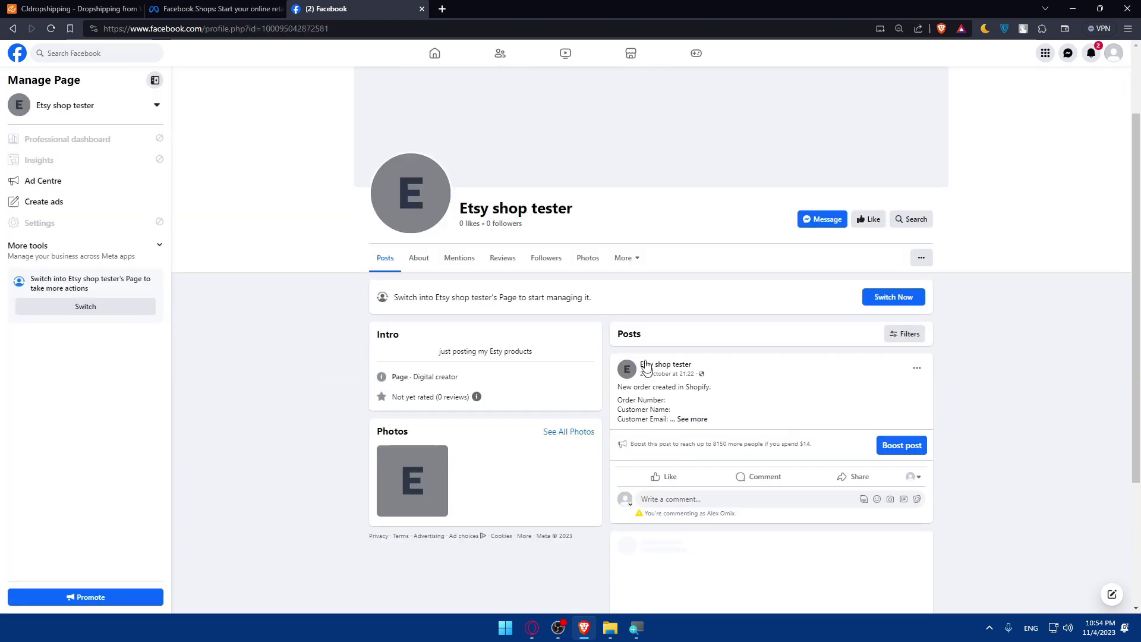
pyautogui.scroll(-3, 708, 201)
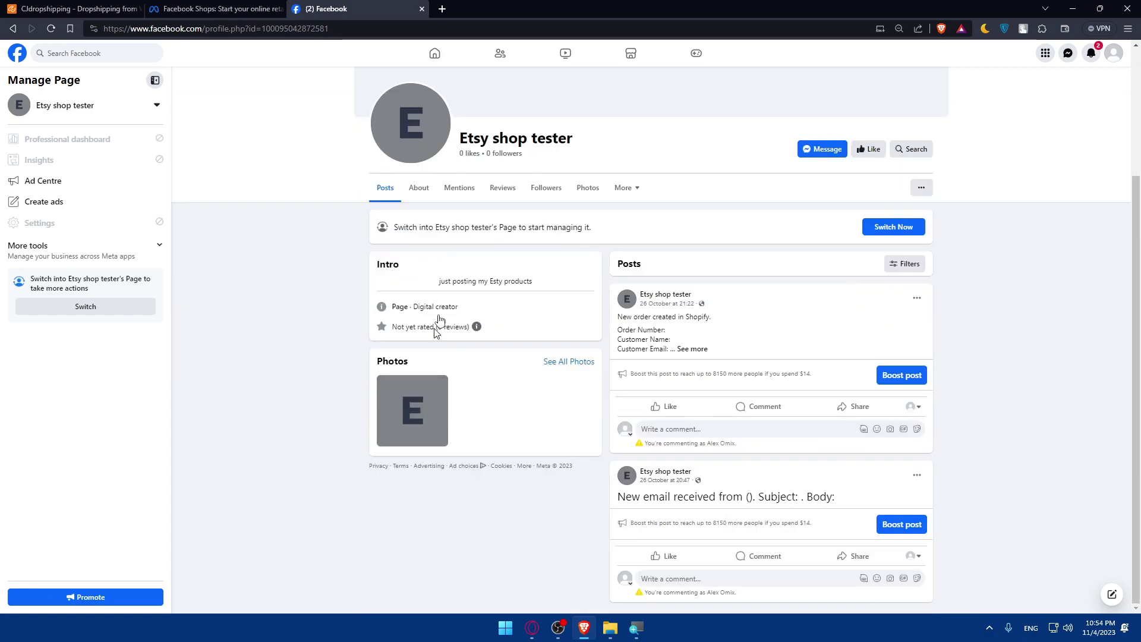
pyautogui.click(190, 9)
pyautogui.click(279, 9)
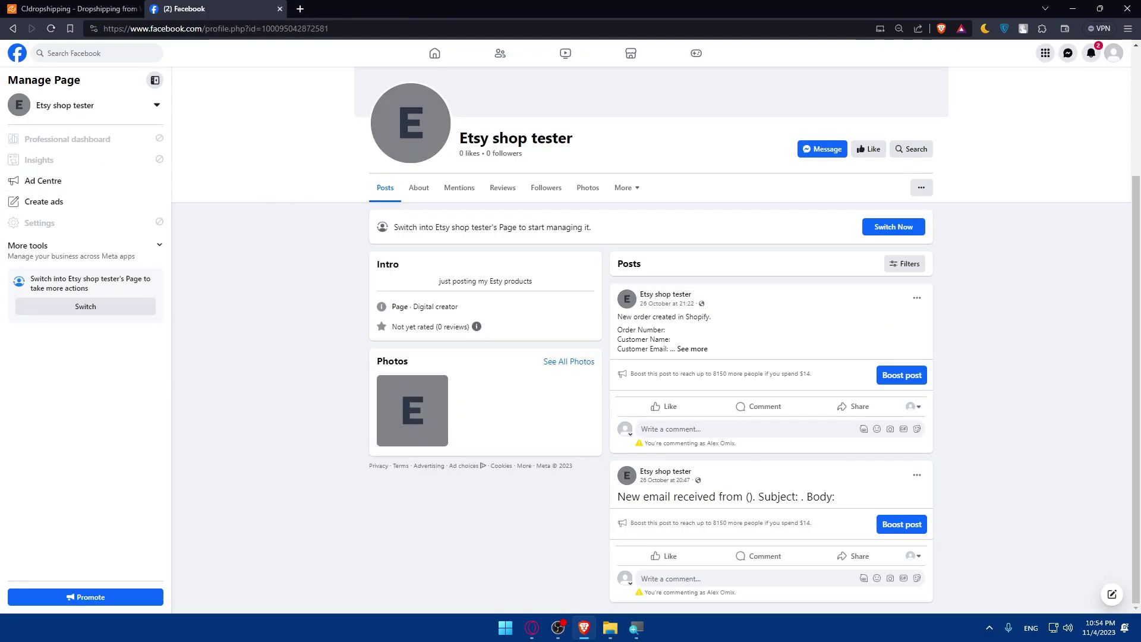
# Step: View CJdropshipping's authorized Shopify store: Authorized, Activated, syncing CJ's Inventory Only
pyautogui.click(77, 9)
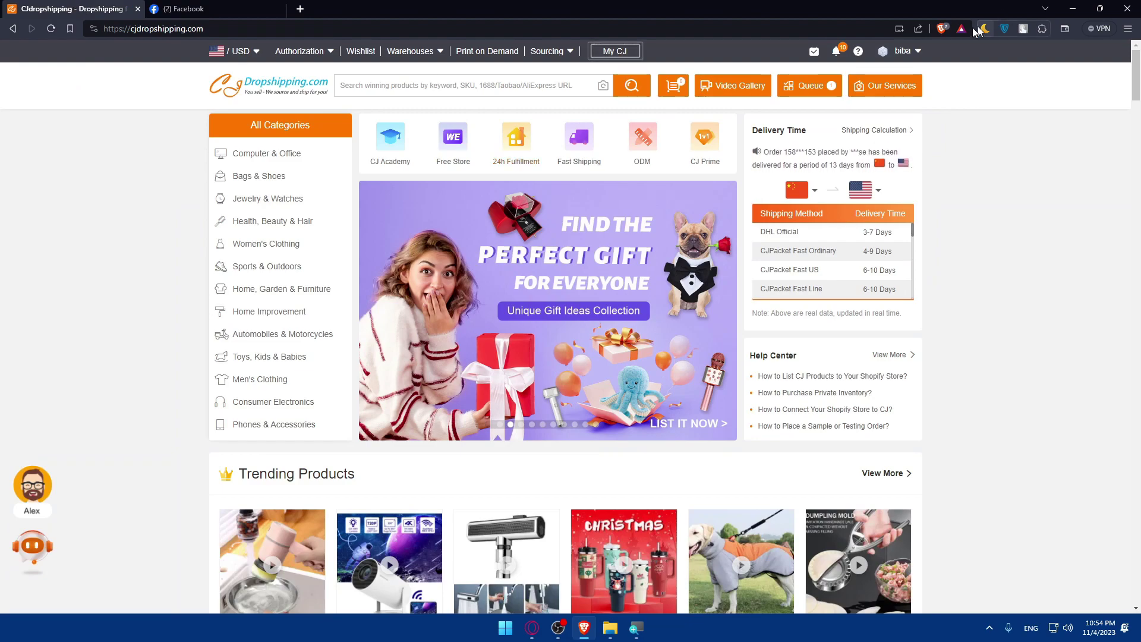
pyautogui.moveTo(903, 51)
pyautogui.click(918, 138)
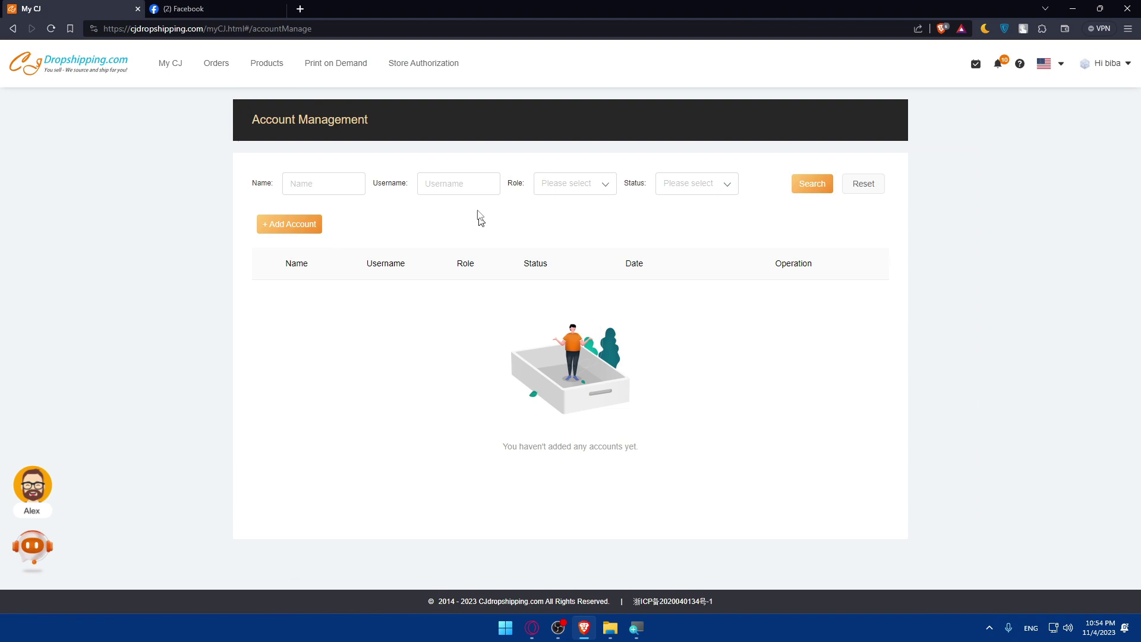
pyautogui.click(439, 62)
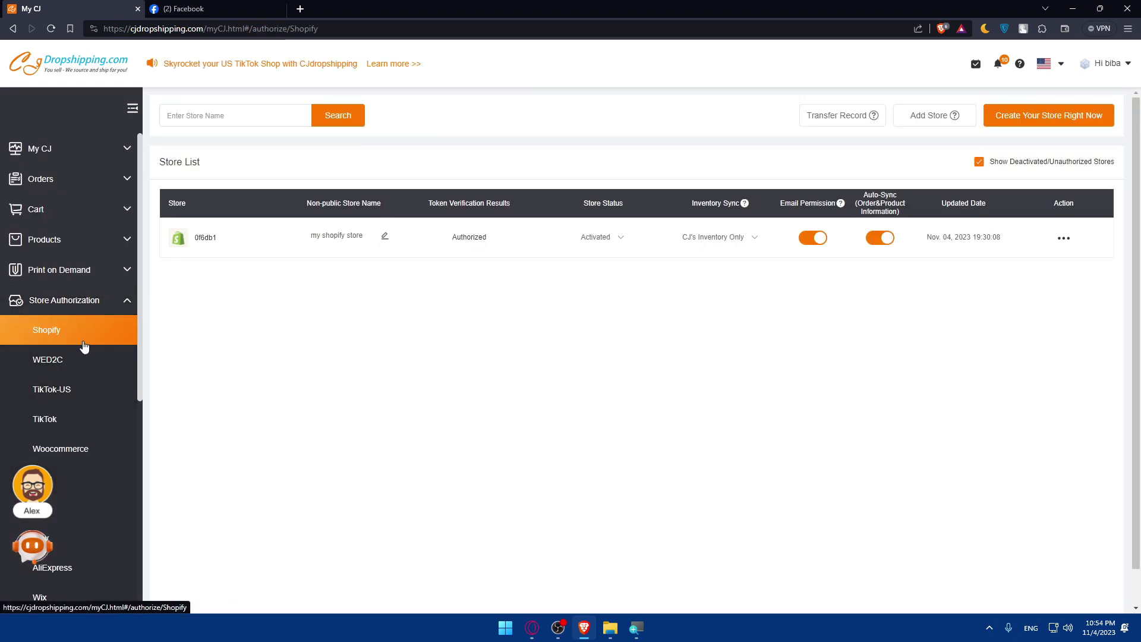
pyautogui.scroll(-2, 77, 429)
pyautogui.scroll(-2, 79, 306)
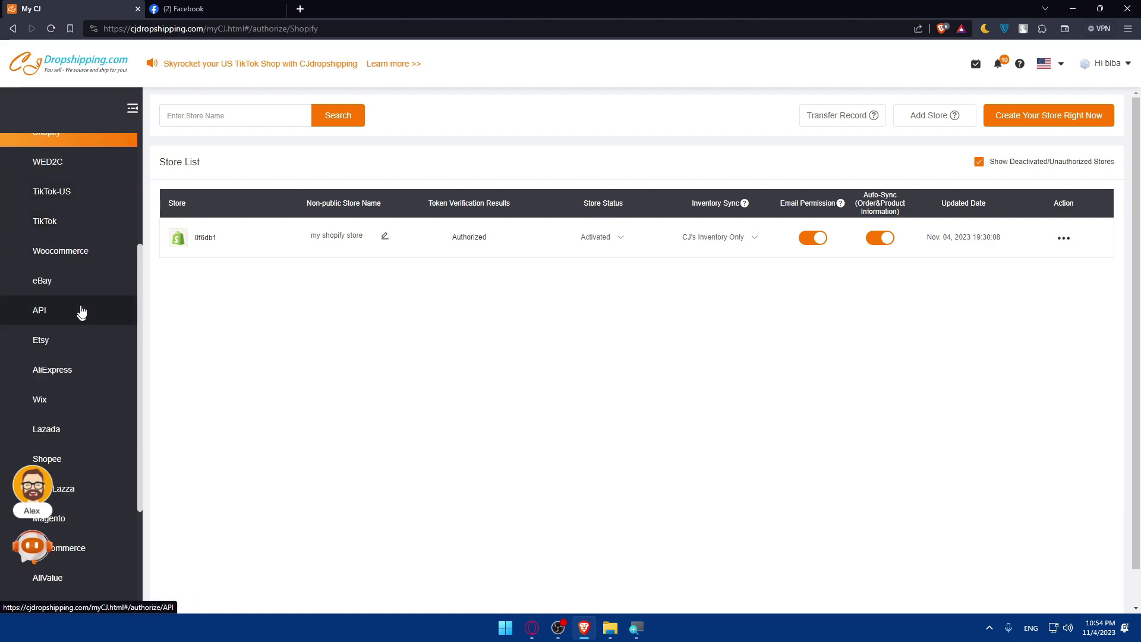
pyautogui.scroll(-4, 87, 272)
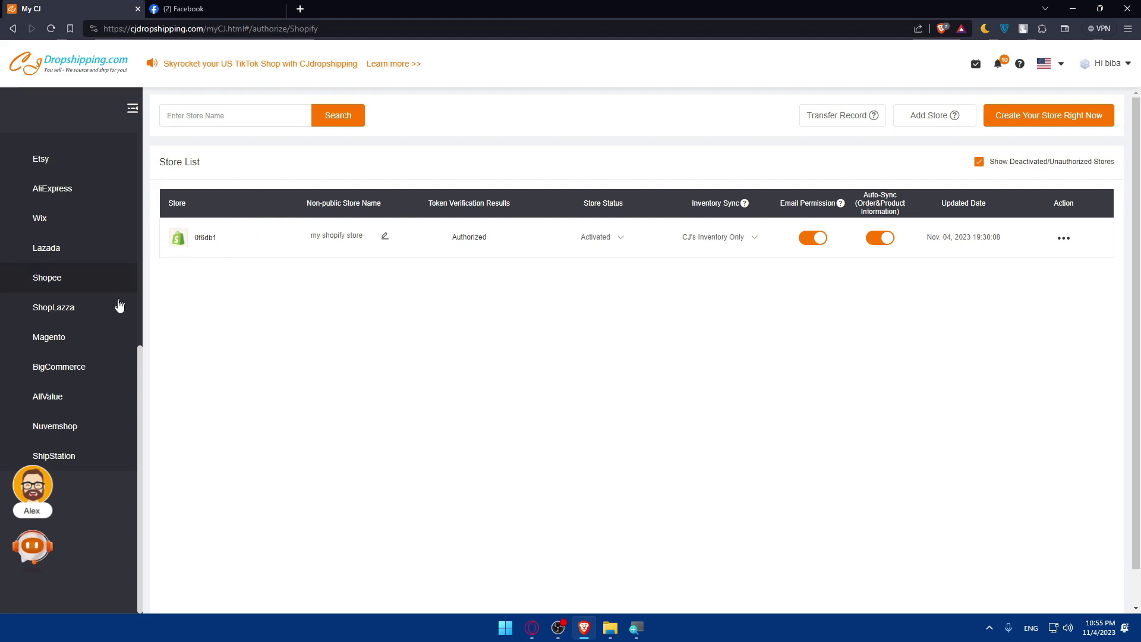
pyautogui.scroll(5, 104, 160)
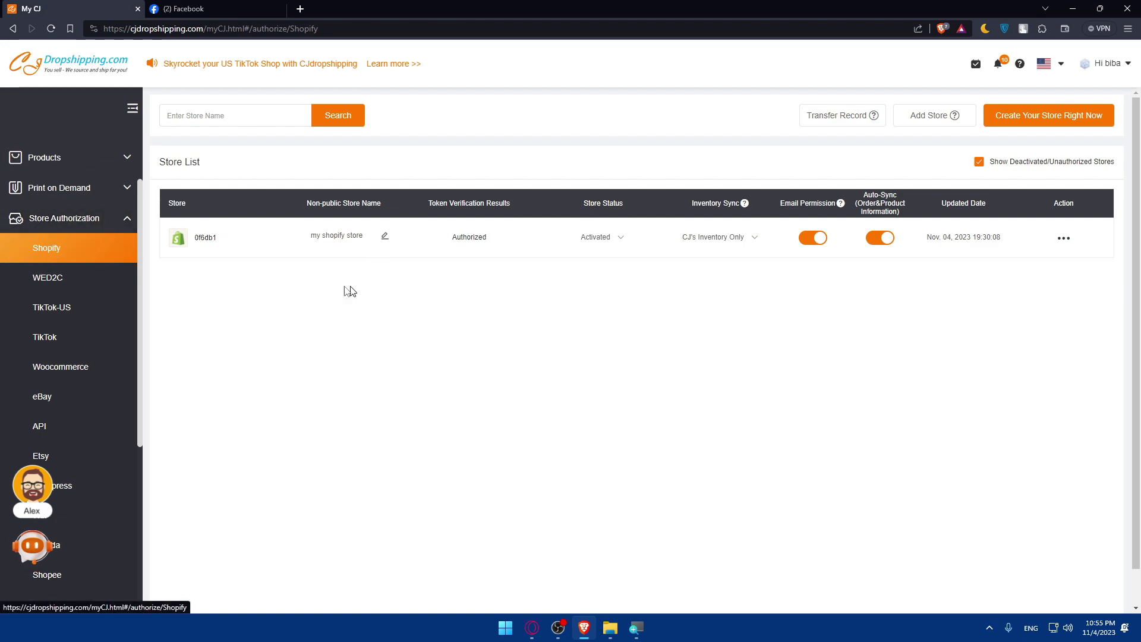
# Step: Load shopify.com in a new tab and reach the Shopify App Store via the recommended apps
pyautogui.click(299, 6)
pyautogui.write('shopify.com')
pyautogui.press('Return')
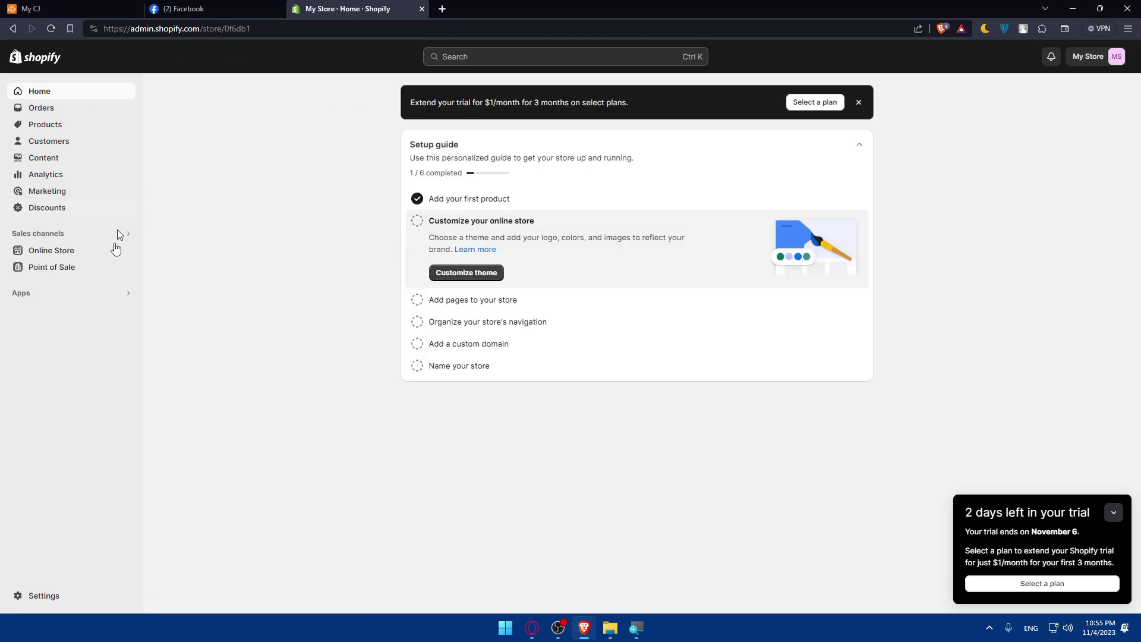
pyautogui.click(42, 300)
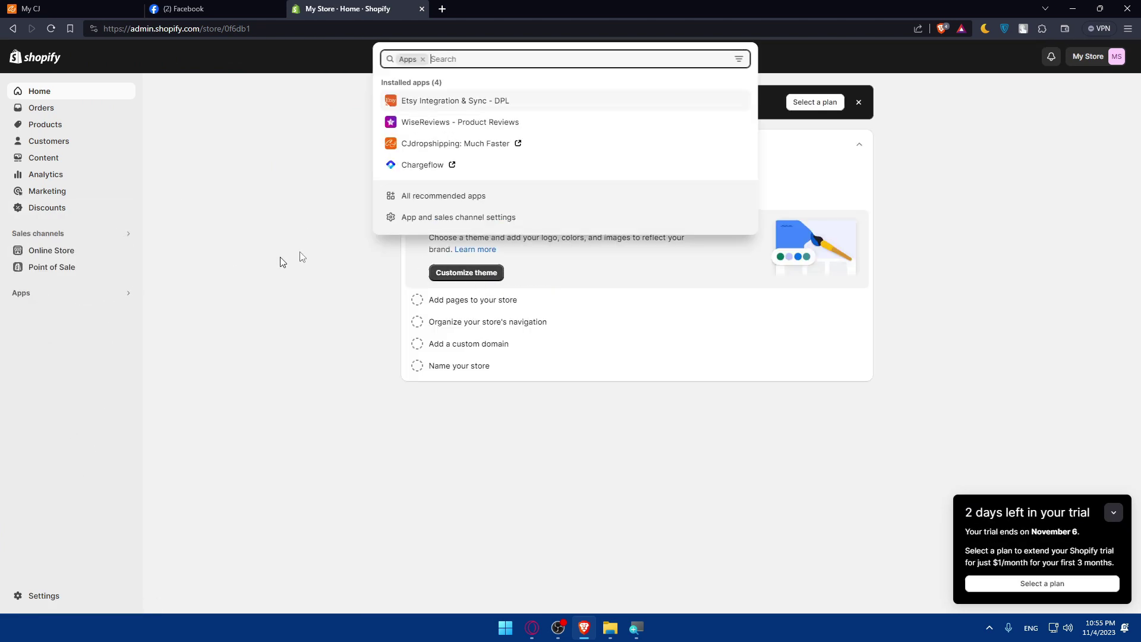
pyautogui.click(450, 197)
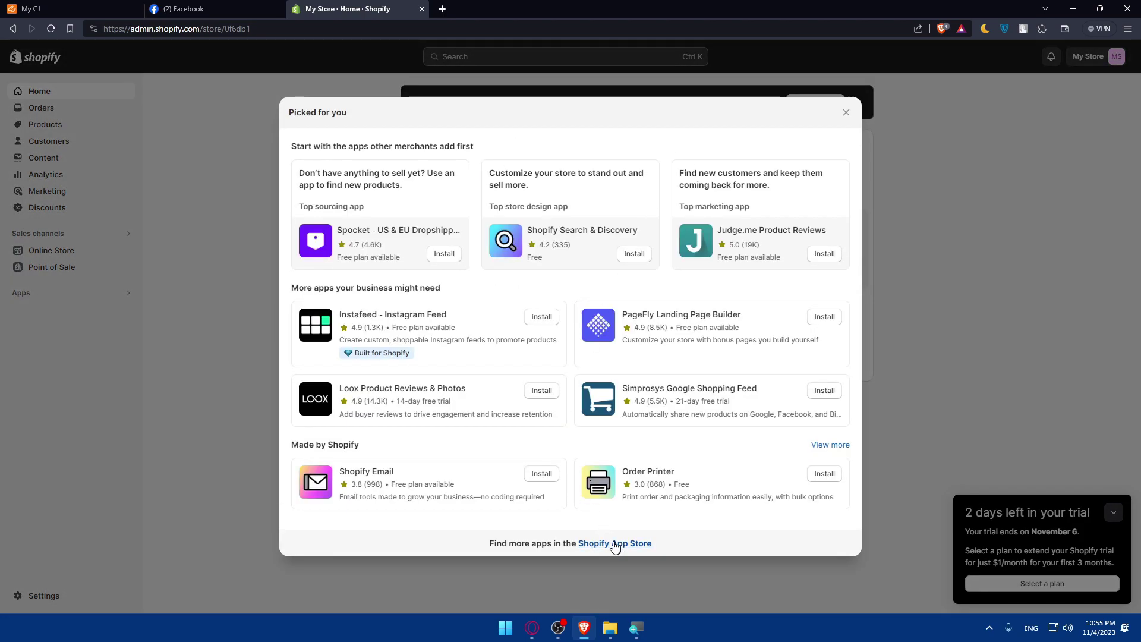
pyautogui.click(615, 543)
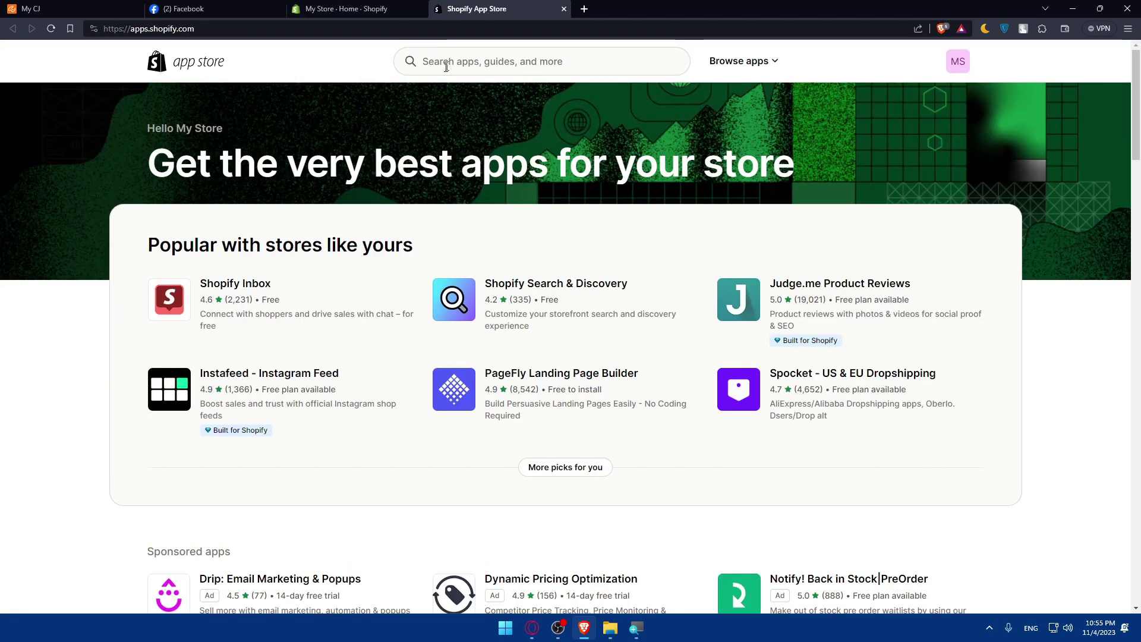
# Step: Search the App Store for facebook, install Facebook & Instagram, and add it as a sales channel
pyautogui.click(440, 61)
pyautogui.write('faceboo')
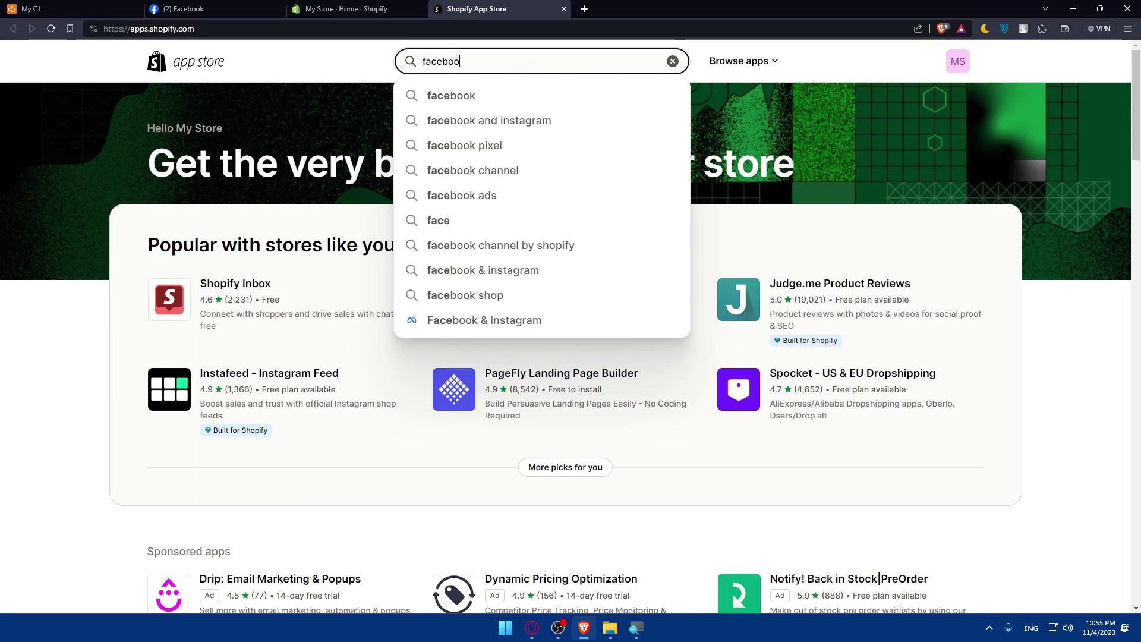
pyautogui.write('k')
pyautogui.click(469, 101)
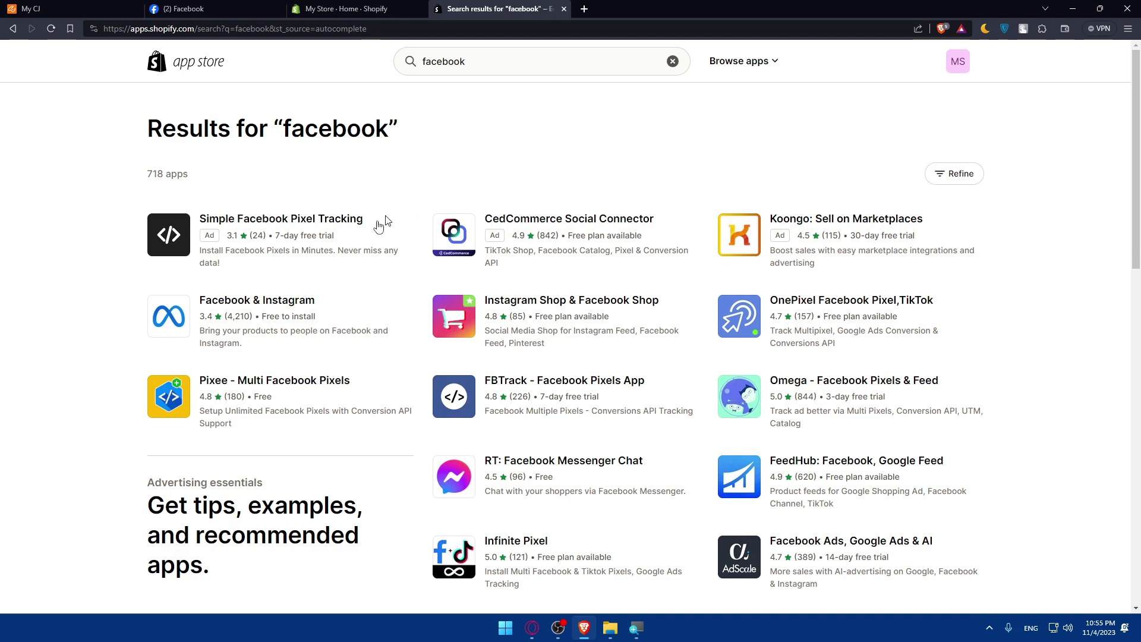
pyautogui.click(299, 301)
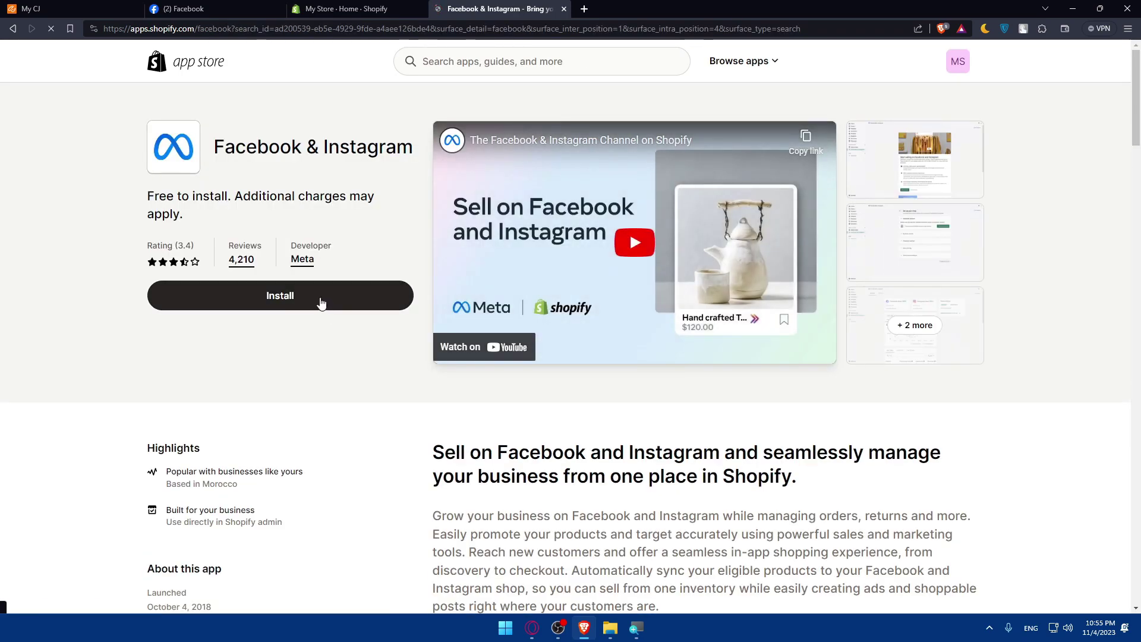
pyautogui.click(320, 303)
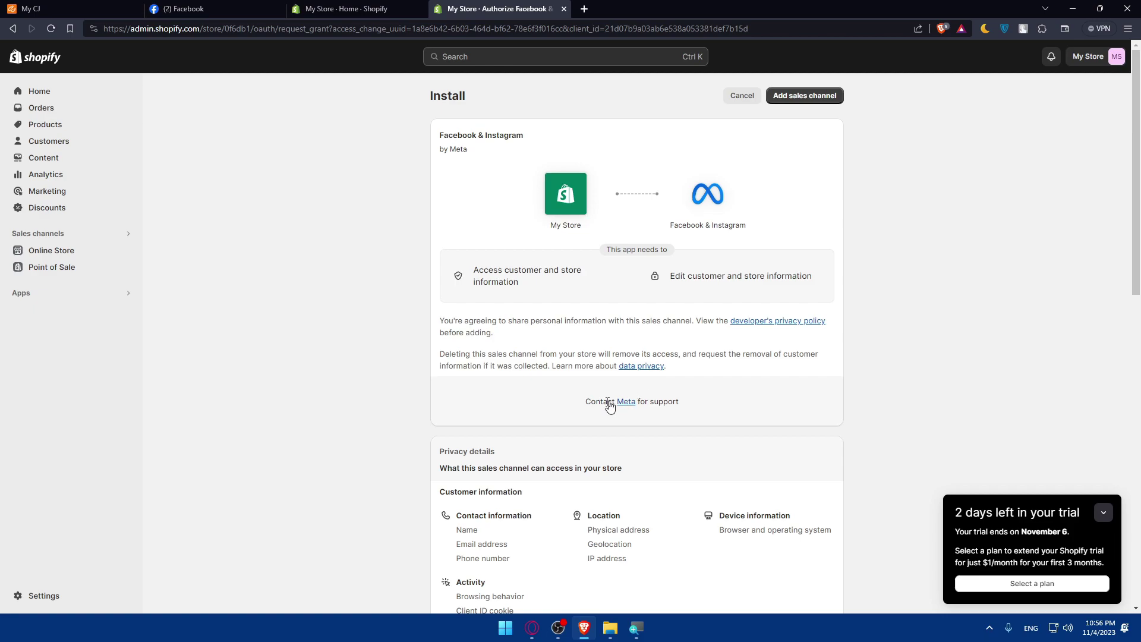
pyautogui.scroll(-8, 594, 422)
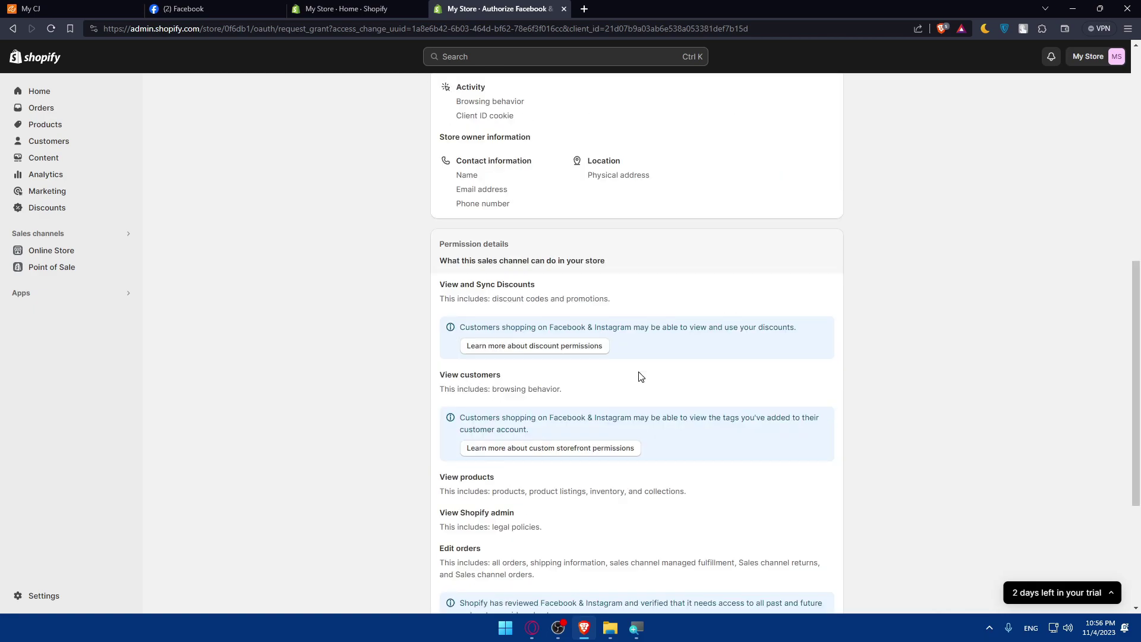
pyautogui.scroll(8, 651, 387)
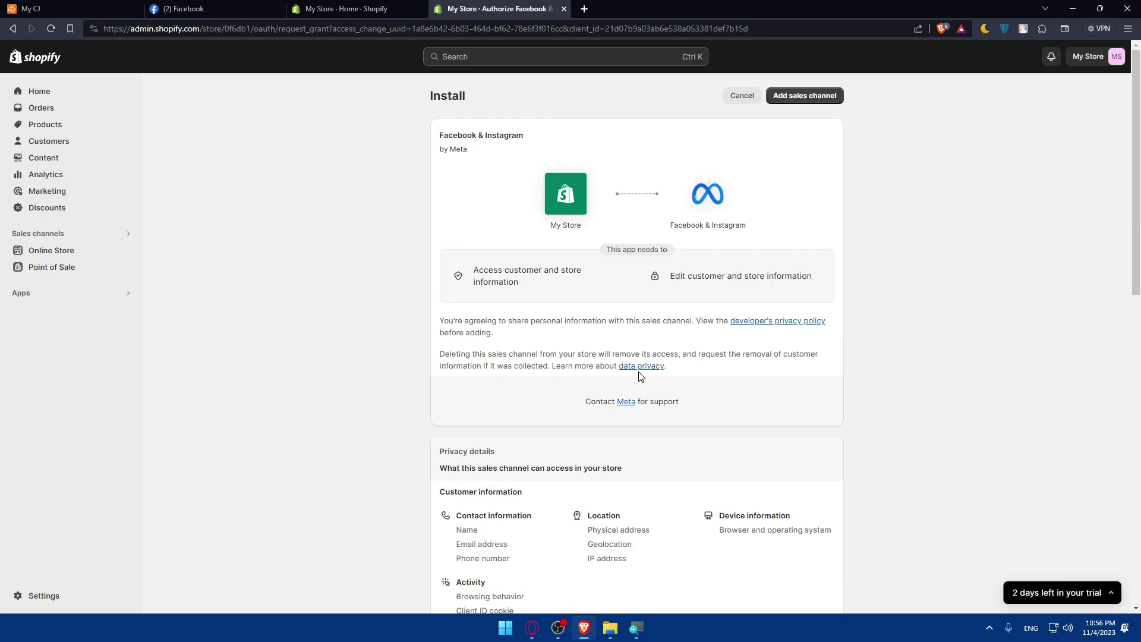
pyautogui.click(800, 98)
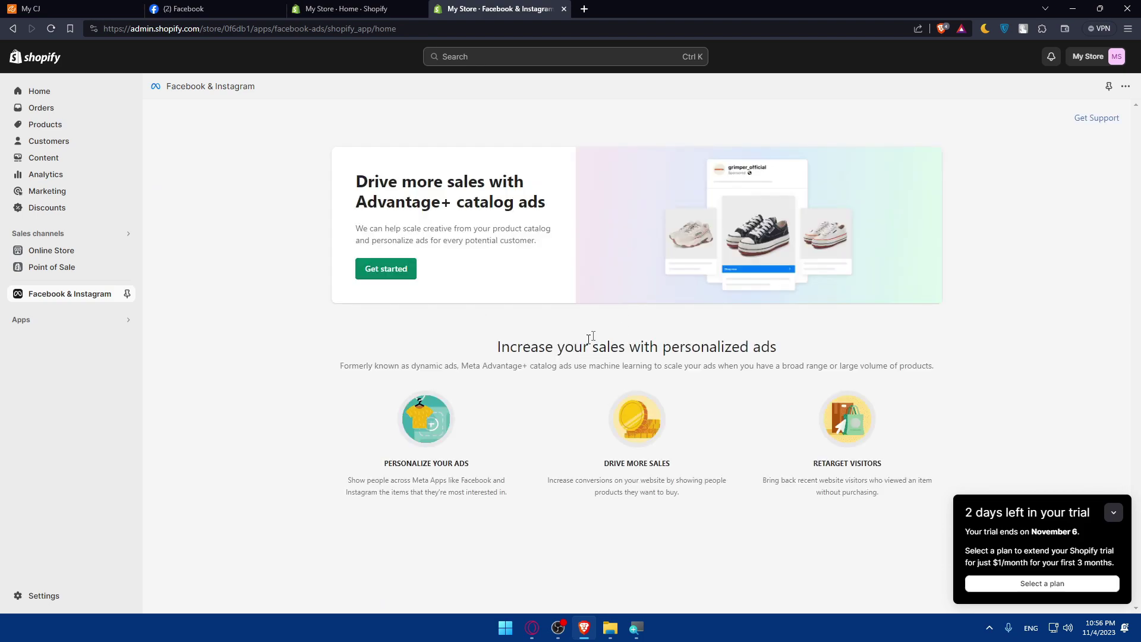
# Step: Start the Facebook & Instagram ad setup and connect the Facebook account
pyautogui.click(379, 272)
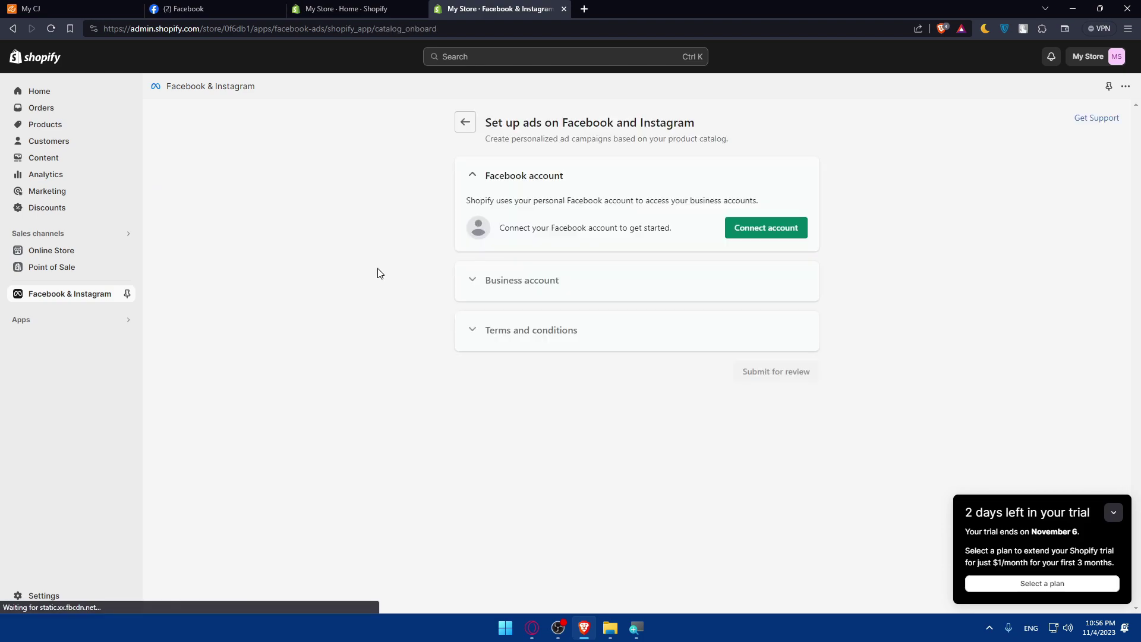
pyautogui.click(737, 238)
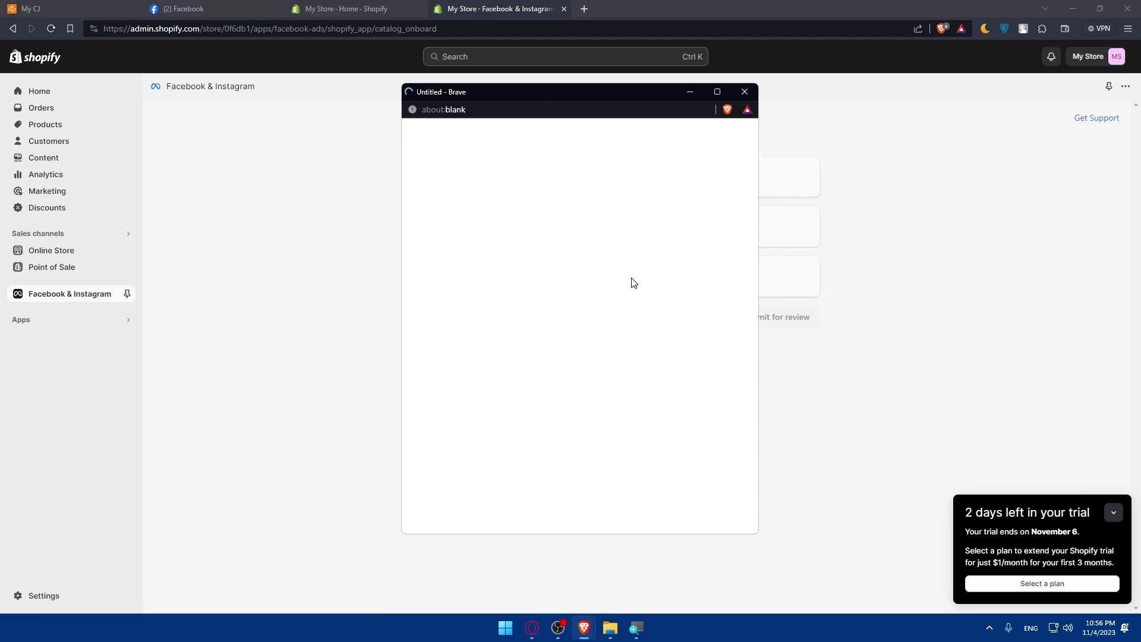
pyautogui.click(635, 345)
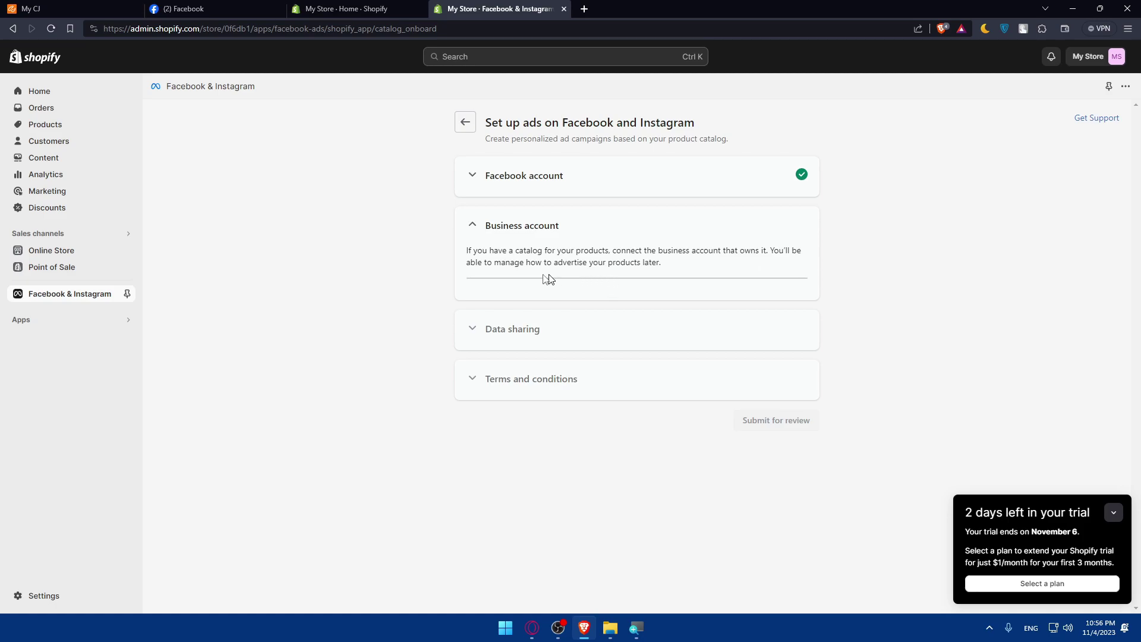
# Step: Expand the Business account section, read its description, then return to the CJdropshipping store list
pyautogui.click(474, 227)
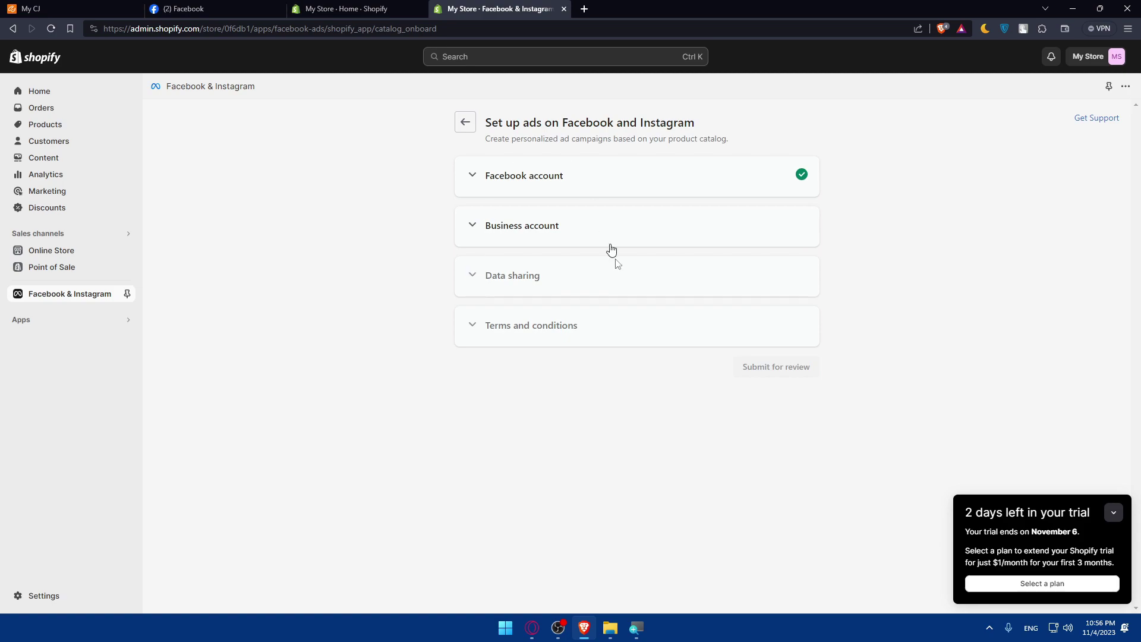
pyautogui.tripleClick(474, 231)
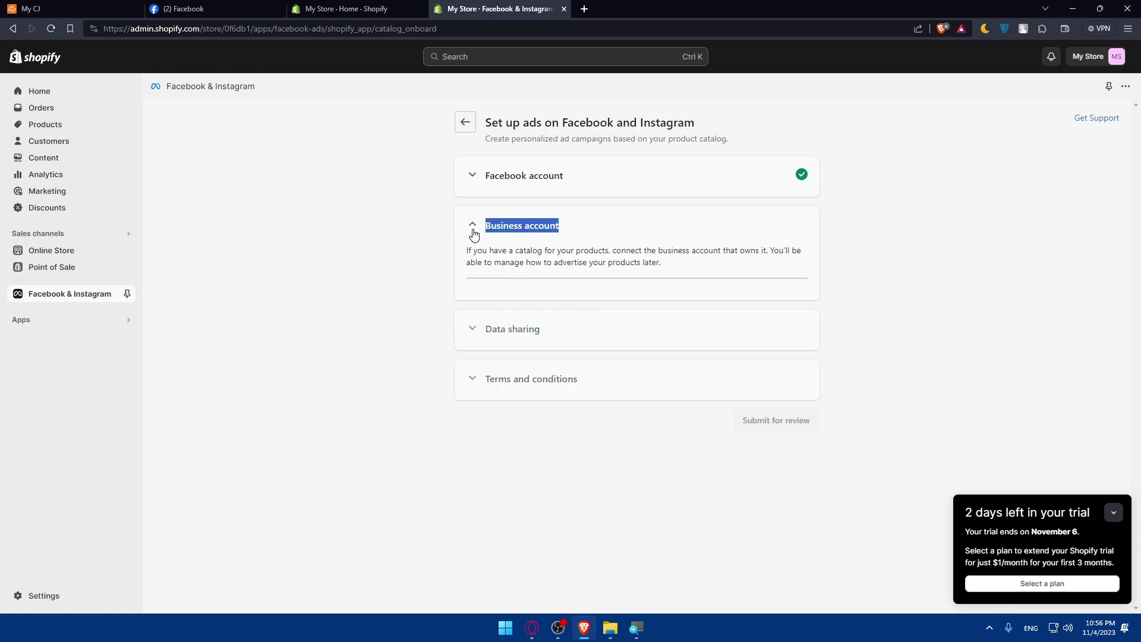
pyautogui.click(503, 200)
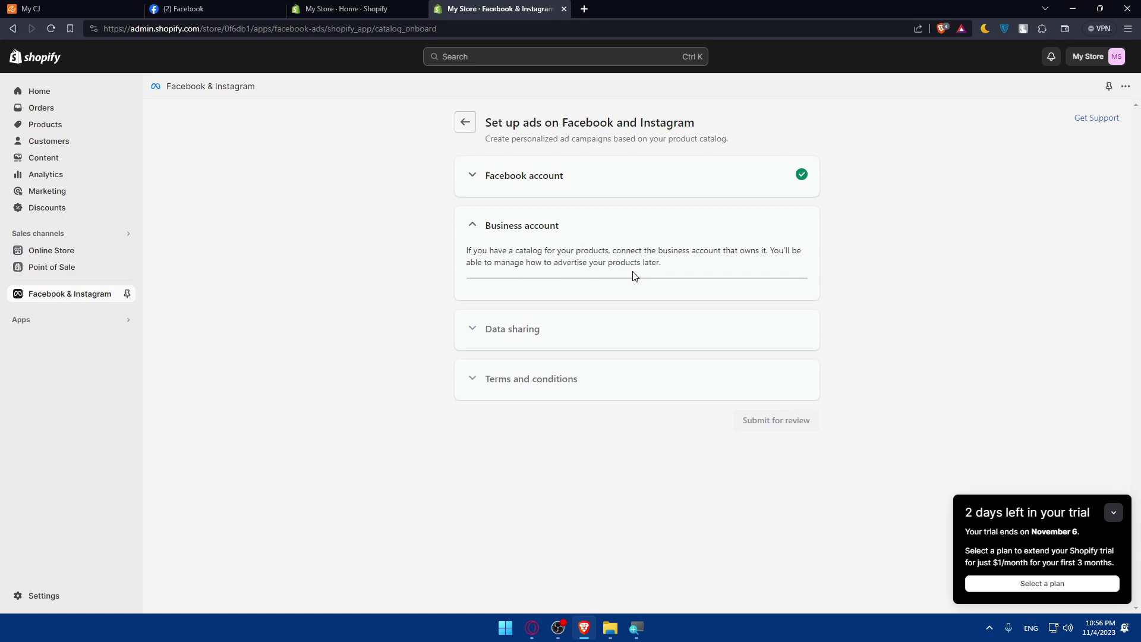
pyautogui.moveTo(686, 262); pyautogui.dragTo(458, 243)
pyautogui.click(289, 288)
pyautogui.moveTo(683, 276); pyautogui.dragTo(466, 252)
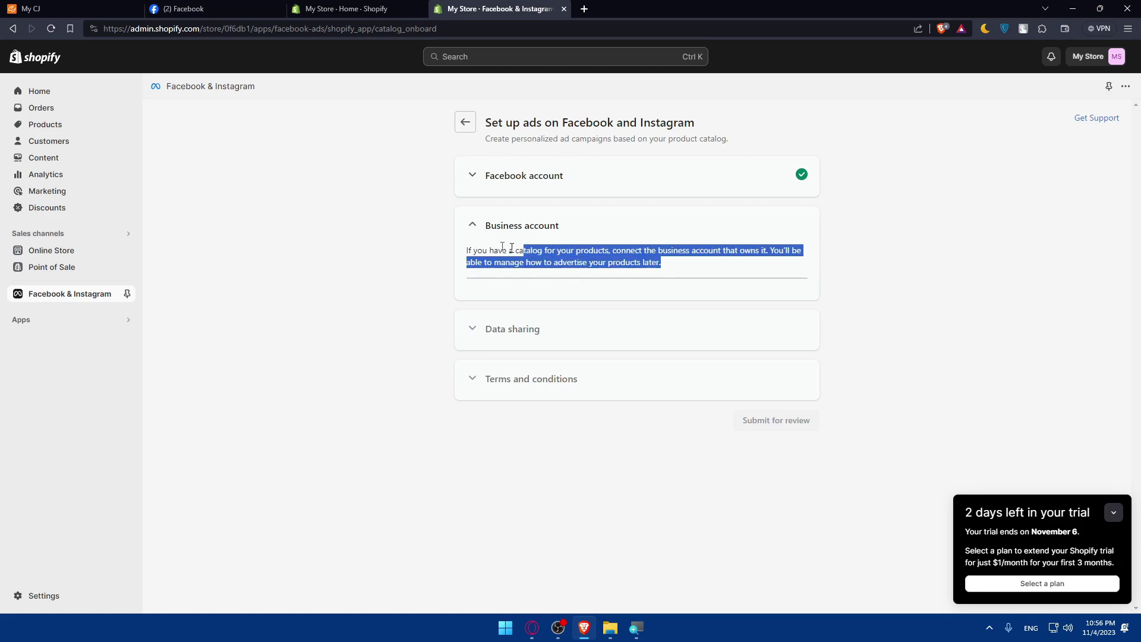
pyautogui.click(458, 257)
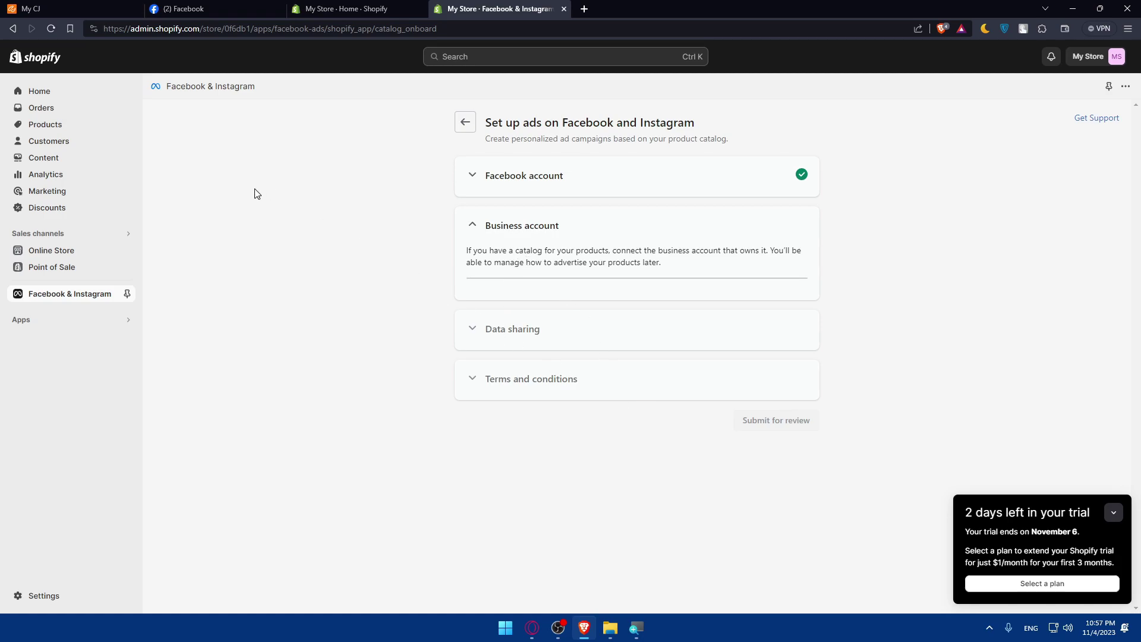
pyautogui.click(66, 9)
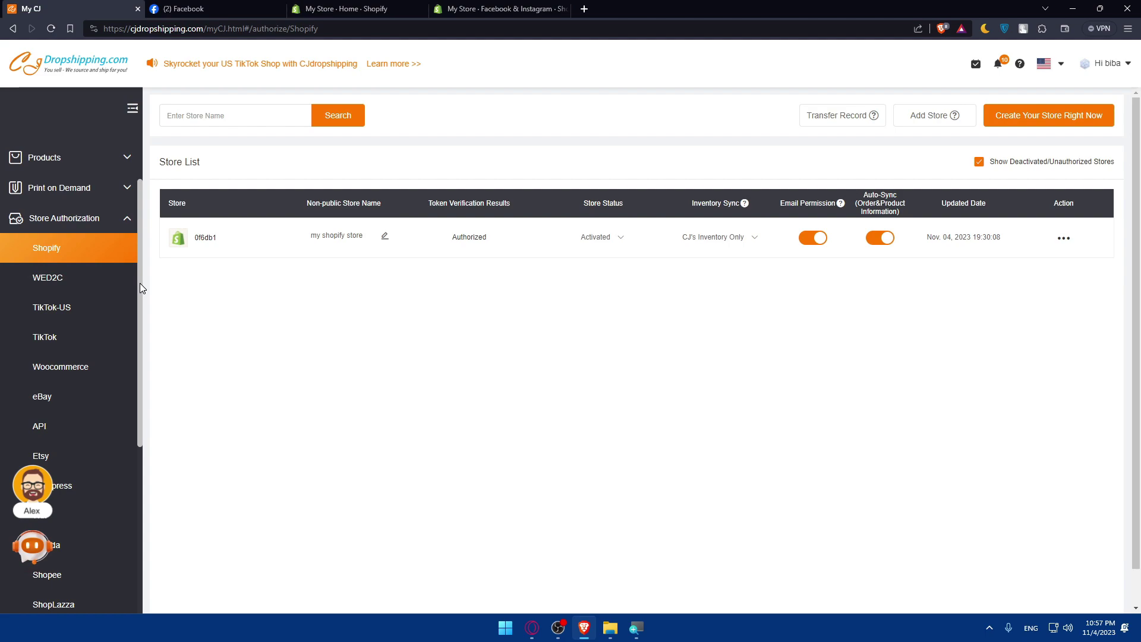
# Step: Open Products > Listed > Connection to see the projector and grip trainer linked to Shopify
pyautogui.scroll(2, 95, 285)
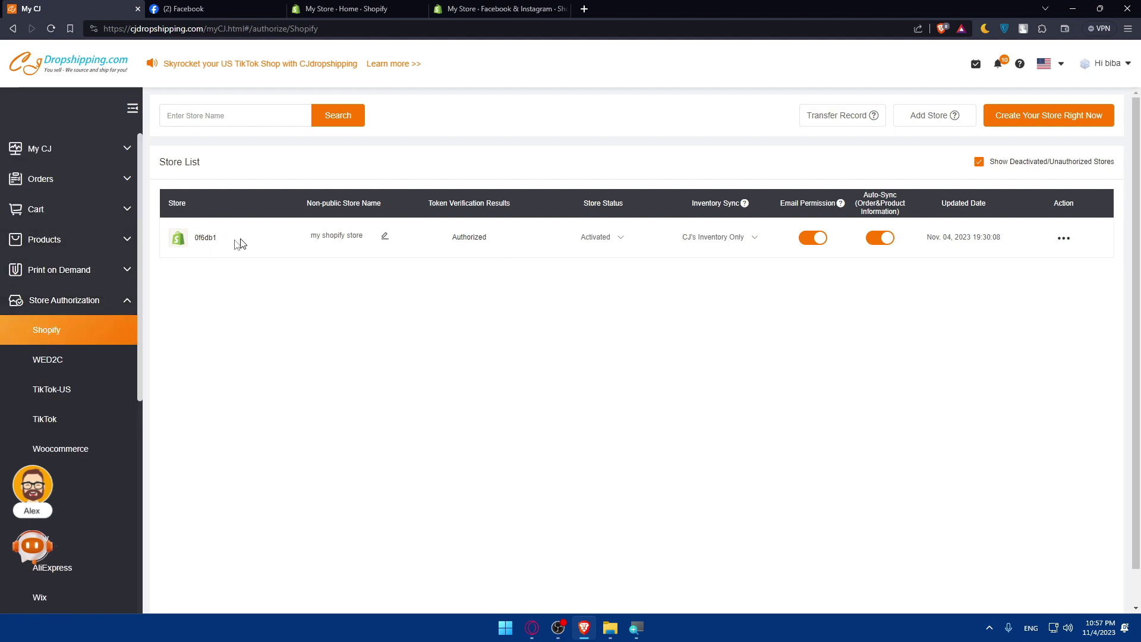
pyautogui.click(49, 242)
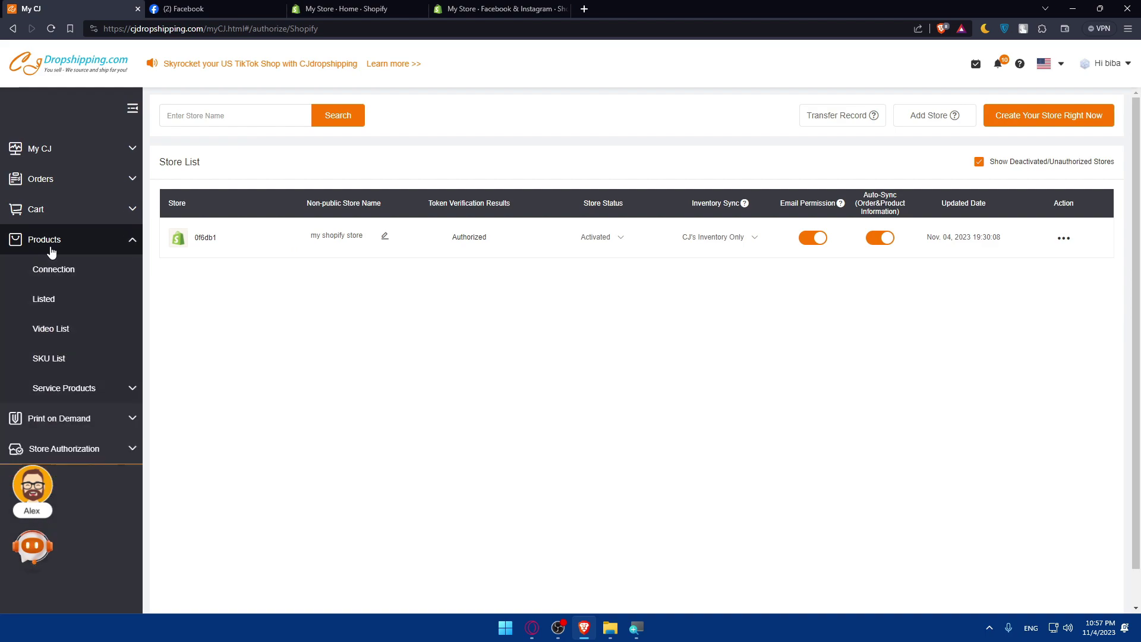
pyautogui.click(65, 303)
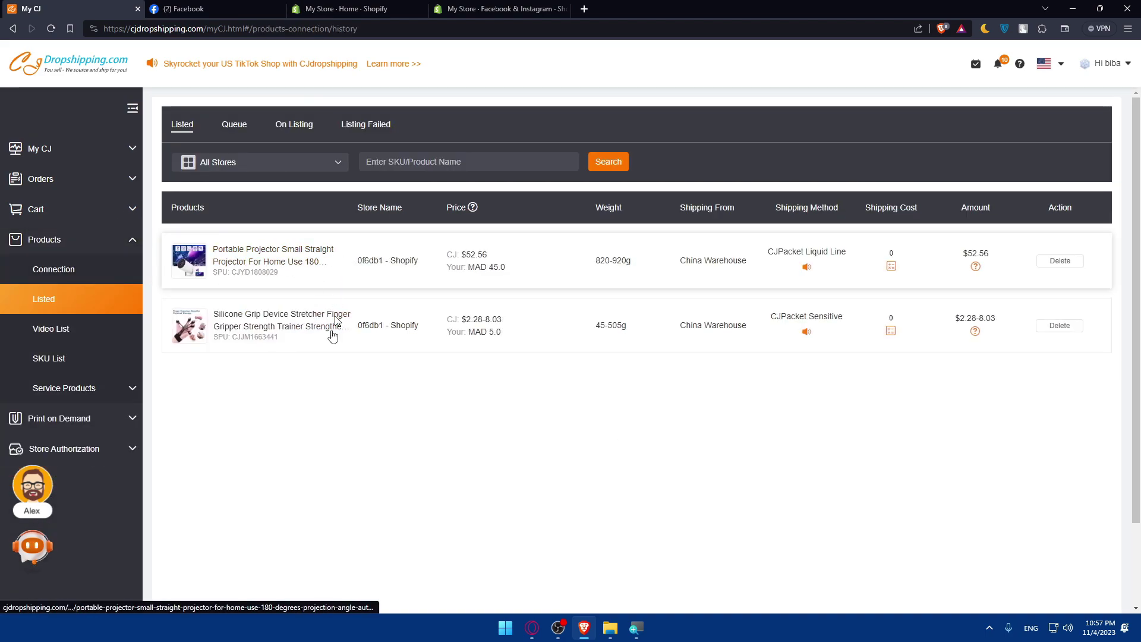
pyautogui.click(100, 276)
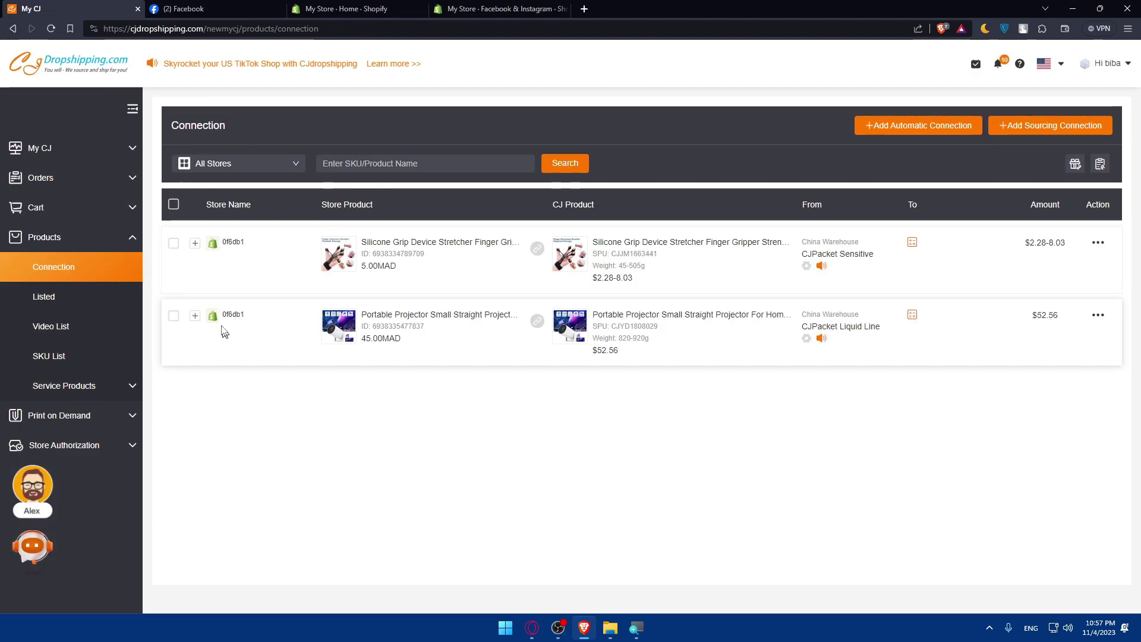
pyautogui.click(345, 8)
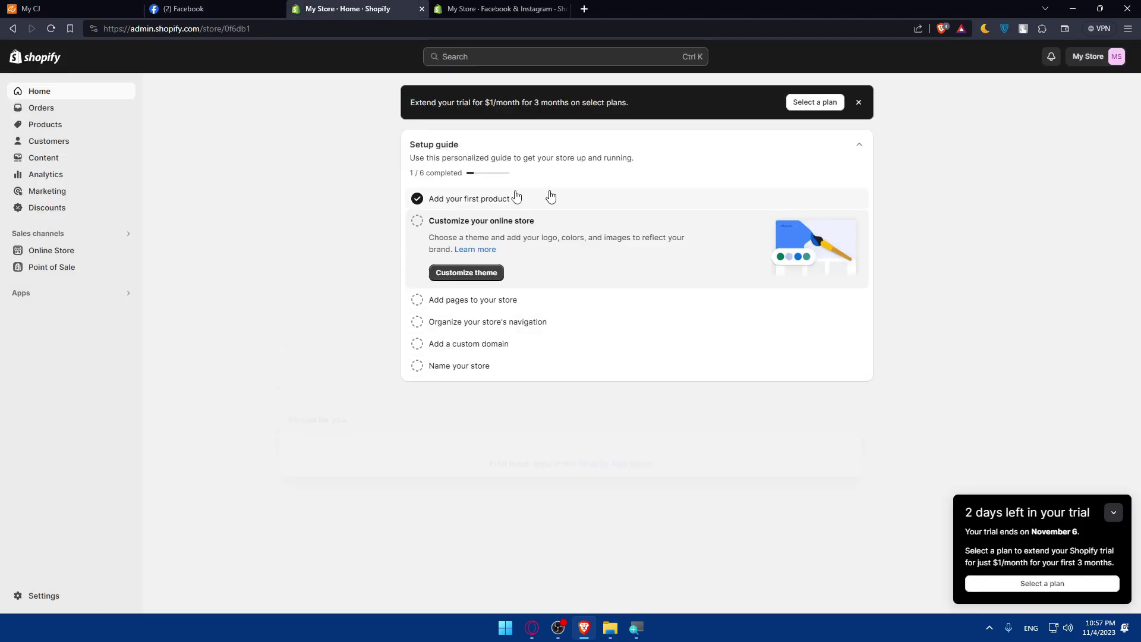
pyautogui.click(69, 253)
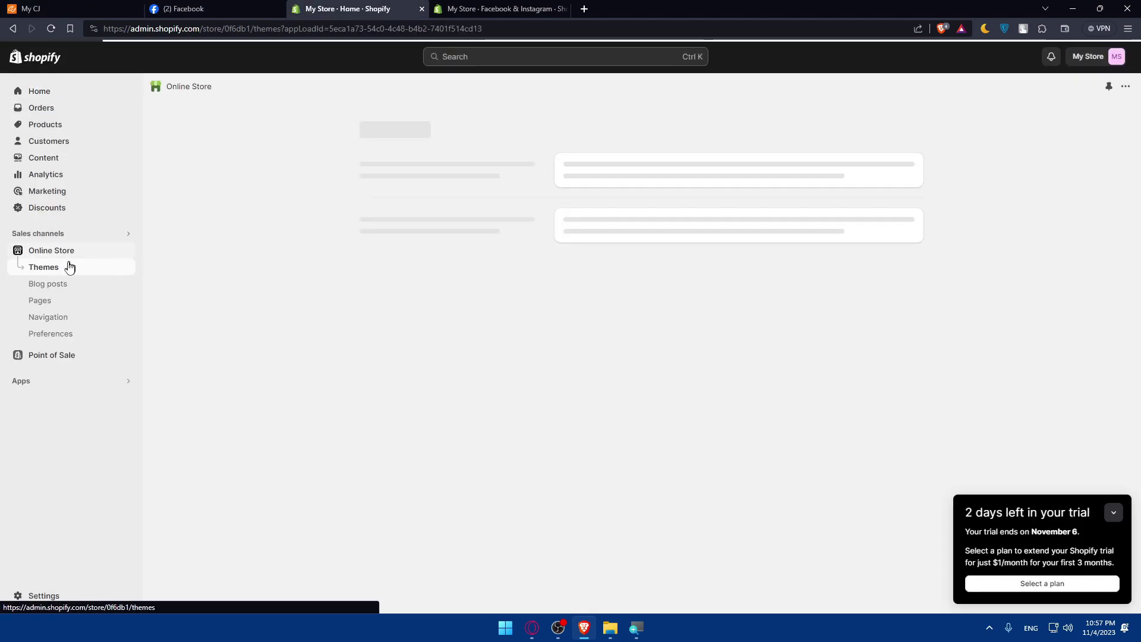
pyautogui.click(60, 106)
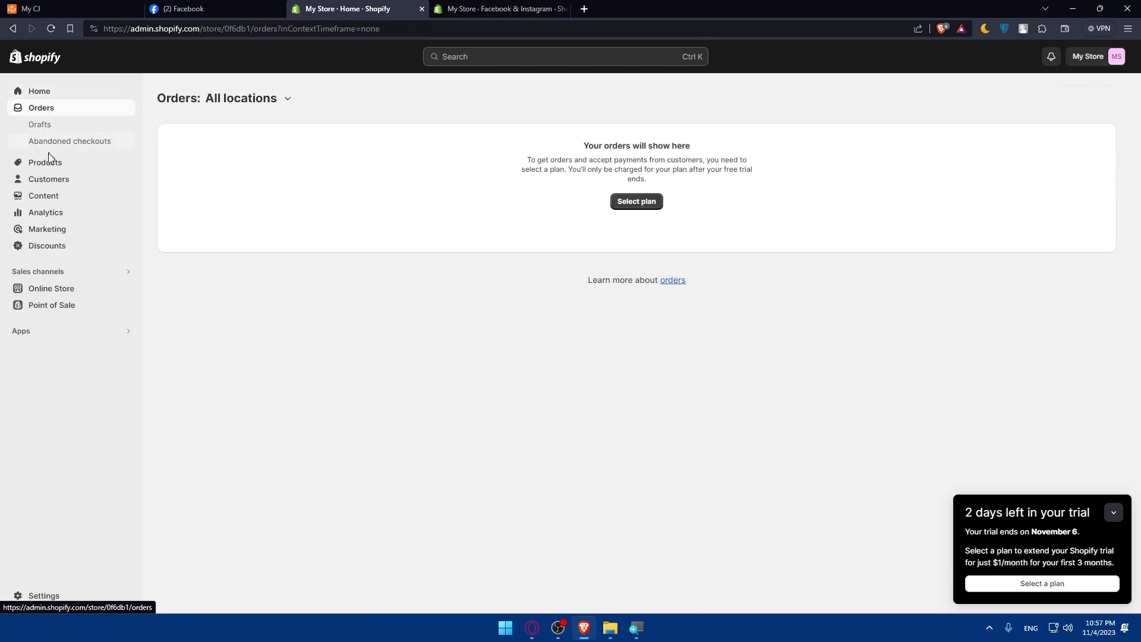
pyautogui.click(47, 158)
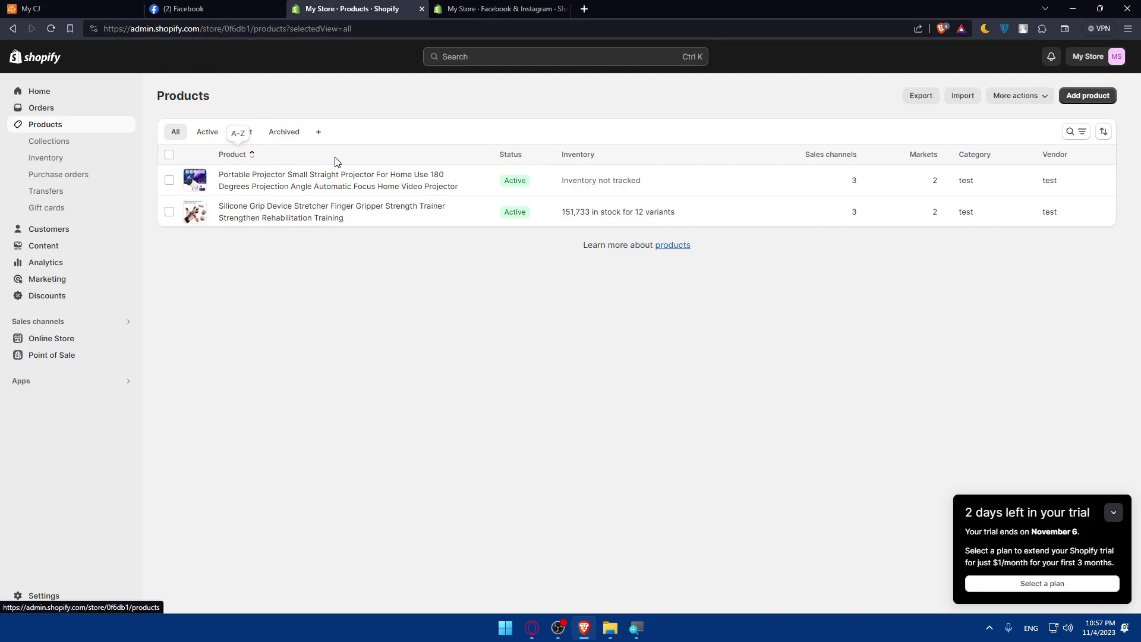
pyautogui.click(475, 8)
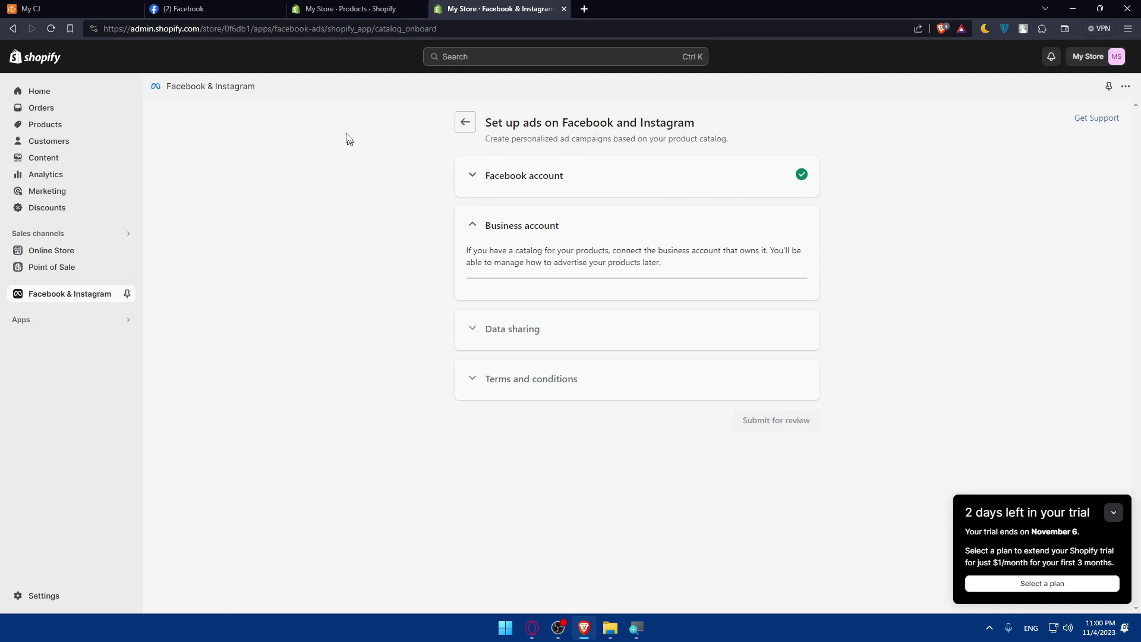
pyautogui.click(83, 8)
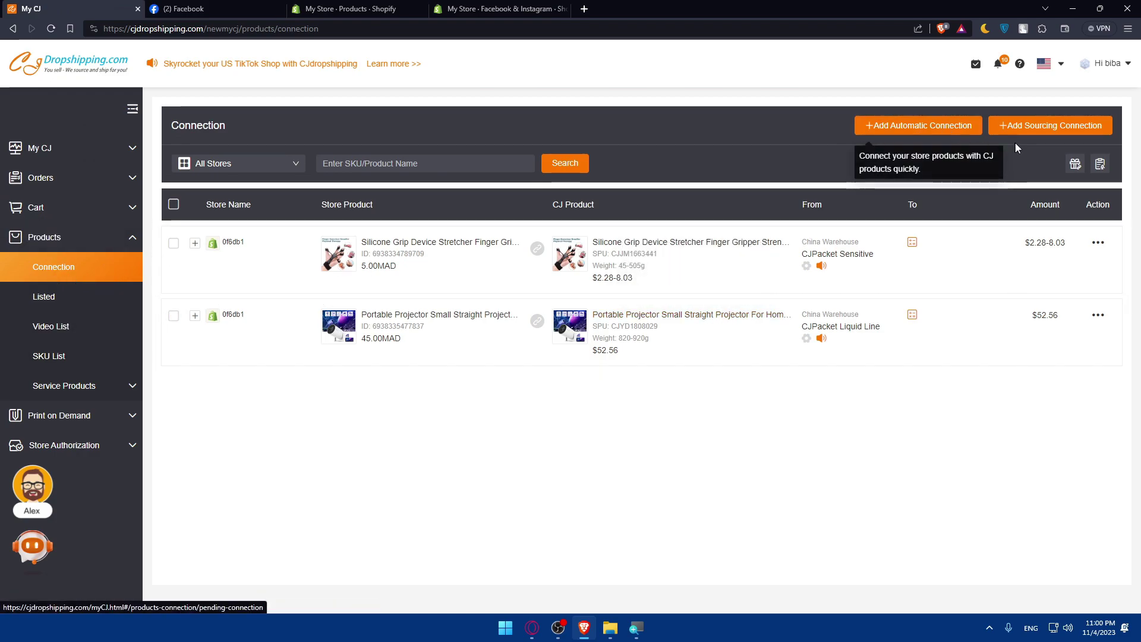
# Step: Return to the dog coat listing form and enter the XL Gray Black variant's price
pyautogui.click(74, 309)
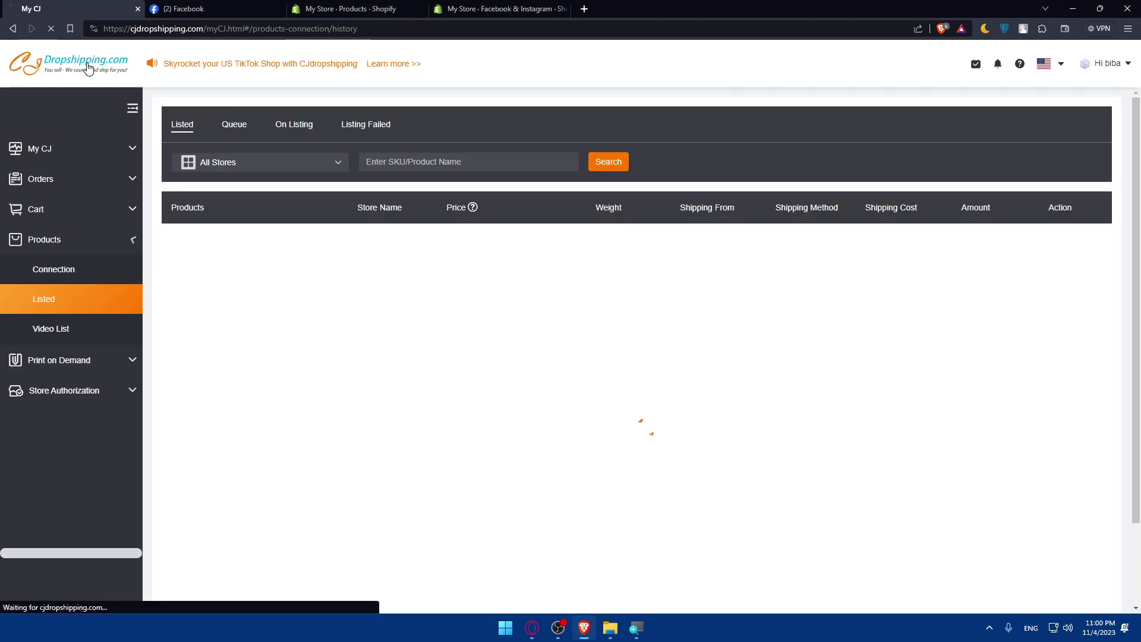
pyautogui.click(88, 68)
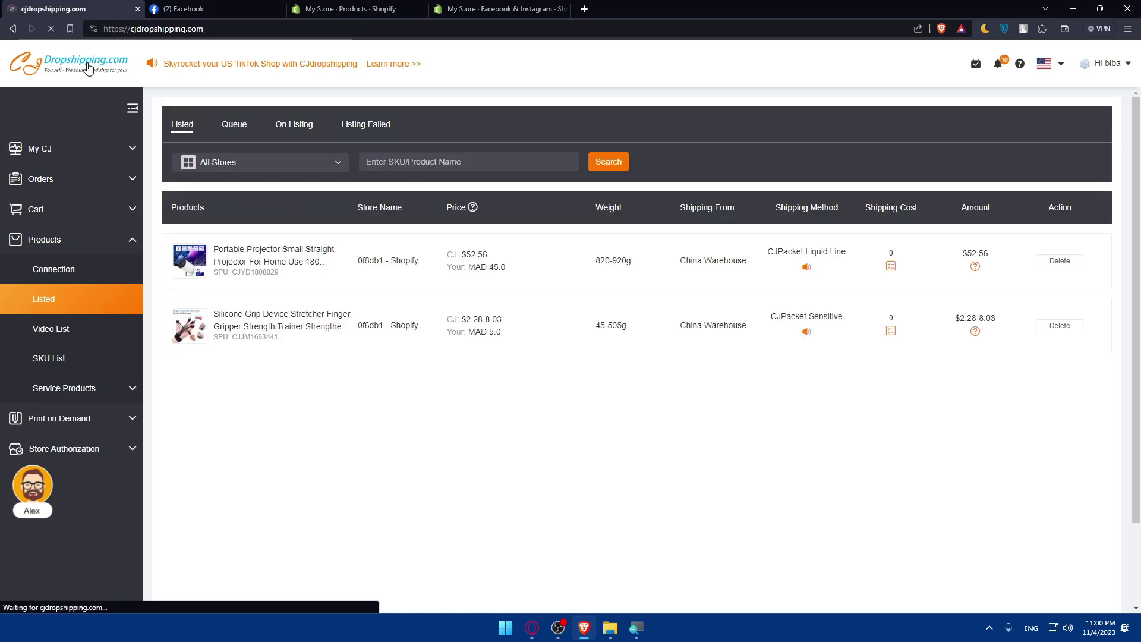
pyautogui.scroll(-5, 468, 276)
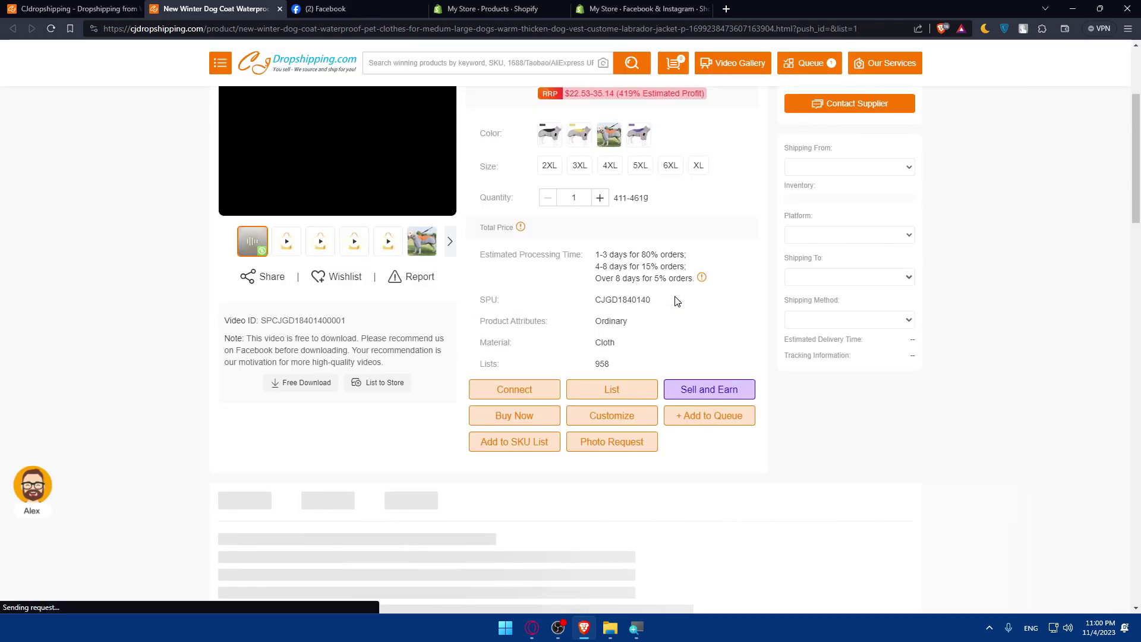
pyautogui.scroll(-5, 684, 332)
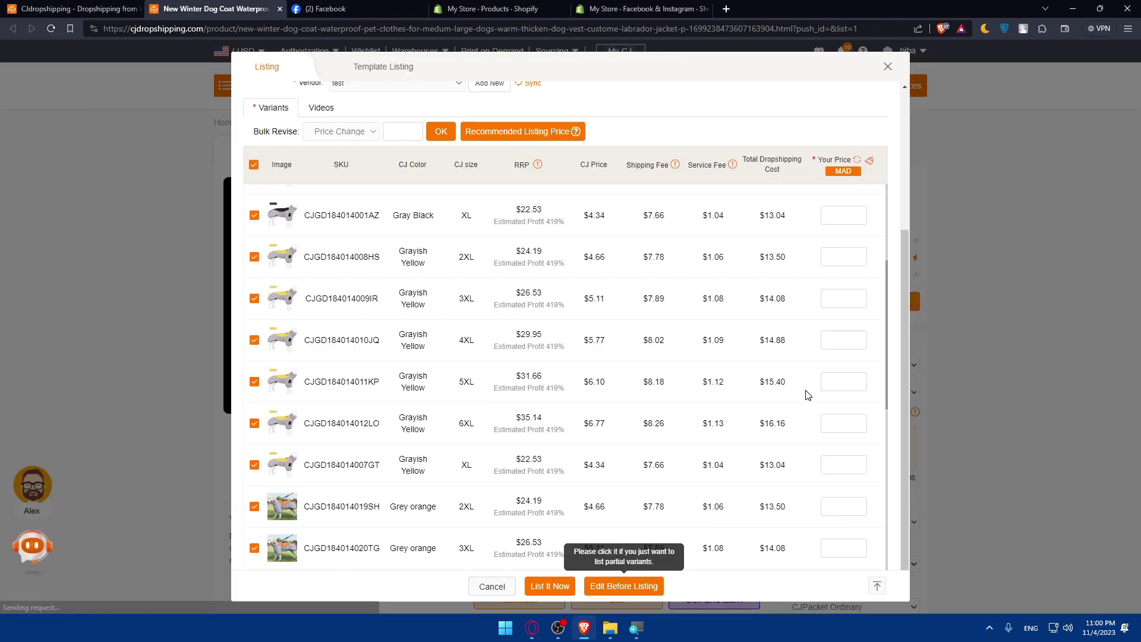
pyautogui.click(843, 214)
pyautogui.write('410')
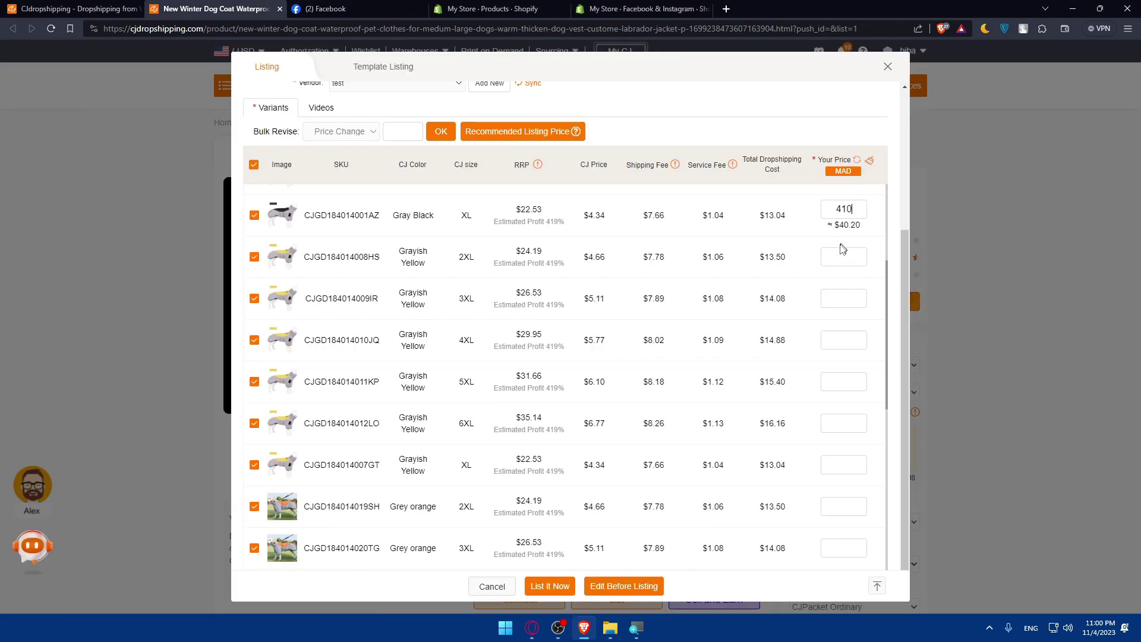
pyautogui.press('BackSpace')
pyautogui.press('BackSpace')
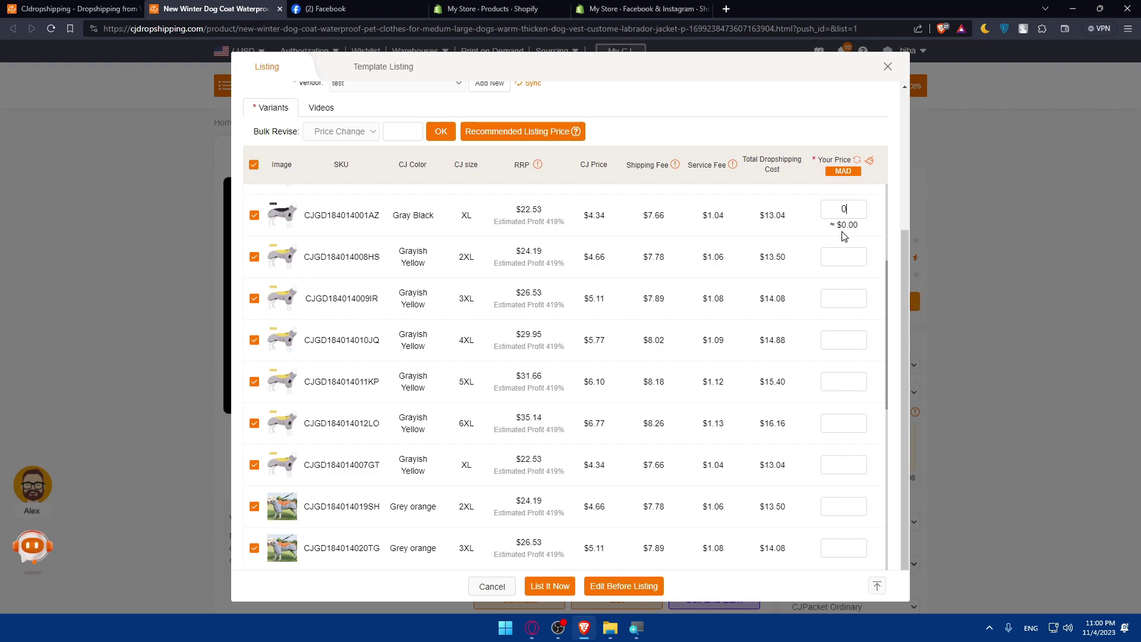
pyautogui.press('BackSpace')
pyautogui.write('10')
# Step: Price the Grayish Yellow variants (2XL at 10, rest at 1) and 2XL/3XL Grey orange at 1
pyautogui.click(843, 256)
pyautogui.write('10')
pyautogui.click(841, 297)
pyautogui.write('1')
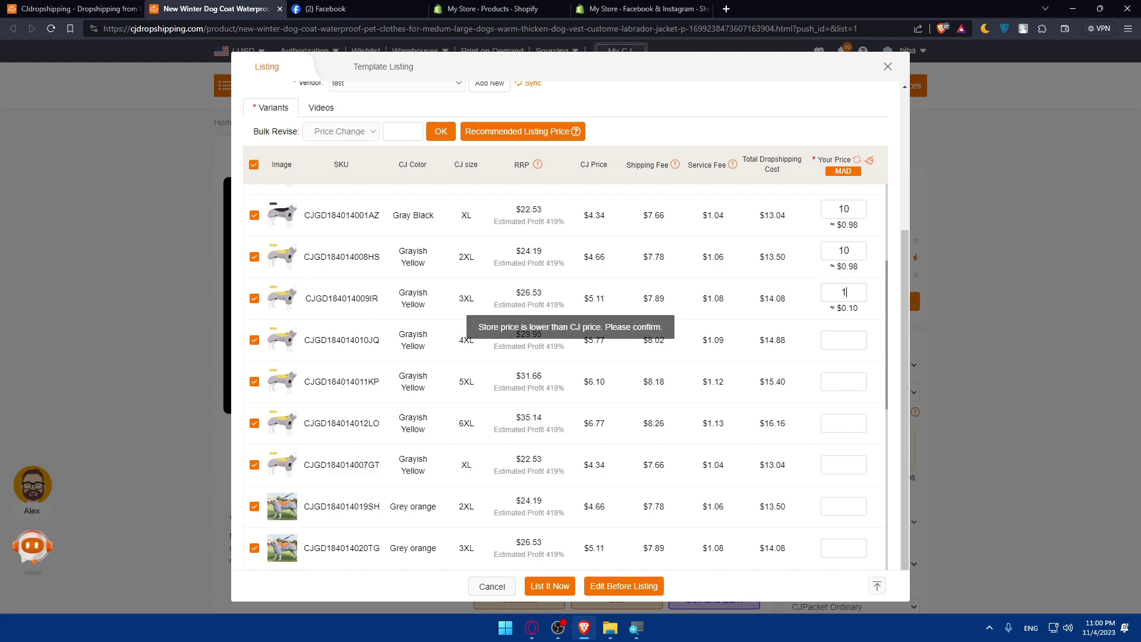
pyautogui.click(844, 339)
pyautogui.write('1')
pyautogui.click(843, 381)
pyautogui.write('1')
pyautogui.click(843, 423)
pyautogui.write('1')
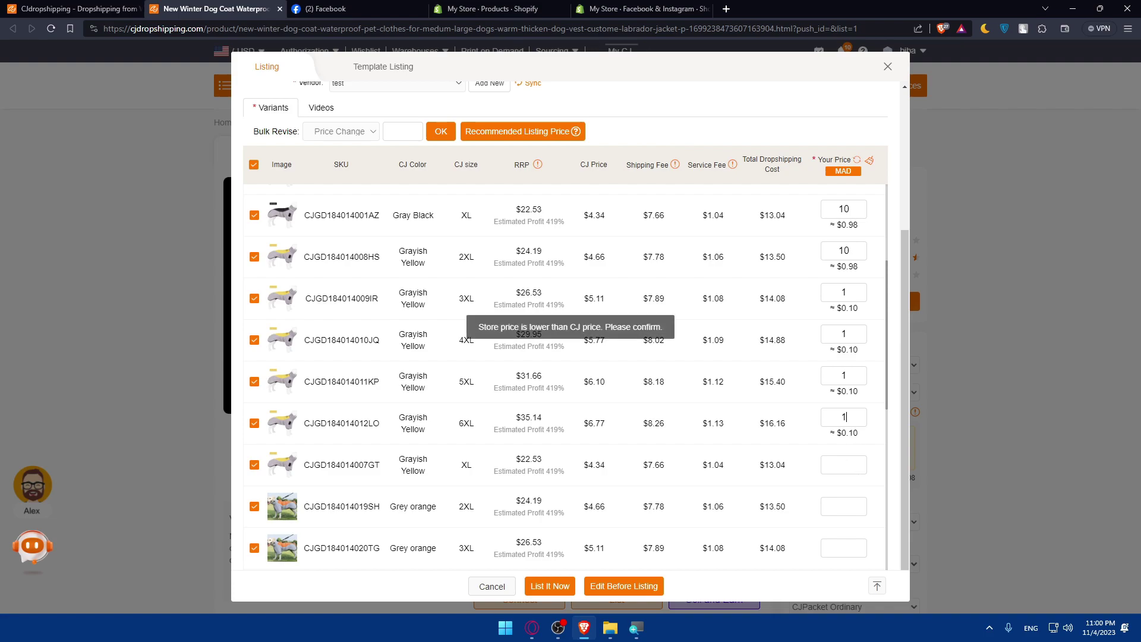
pyautogui.click(844, 464)
pyautogui.write('1')
pyautogui.click(844, 506)
pyautogui.write('1')
pyautogui.click(847, 548)
pyautogui.write('1')
# Step: Untick 2XL Greyish Purple and price the XL, 6XL and 5XL Grey orange variants at 1
pyautogui.scroll(-2, 851, 525)
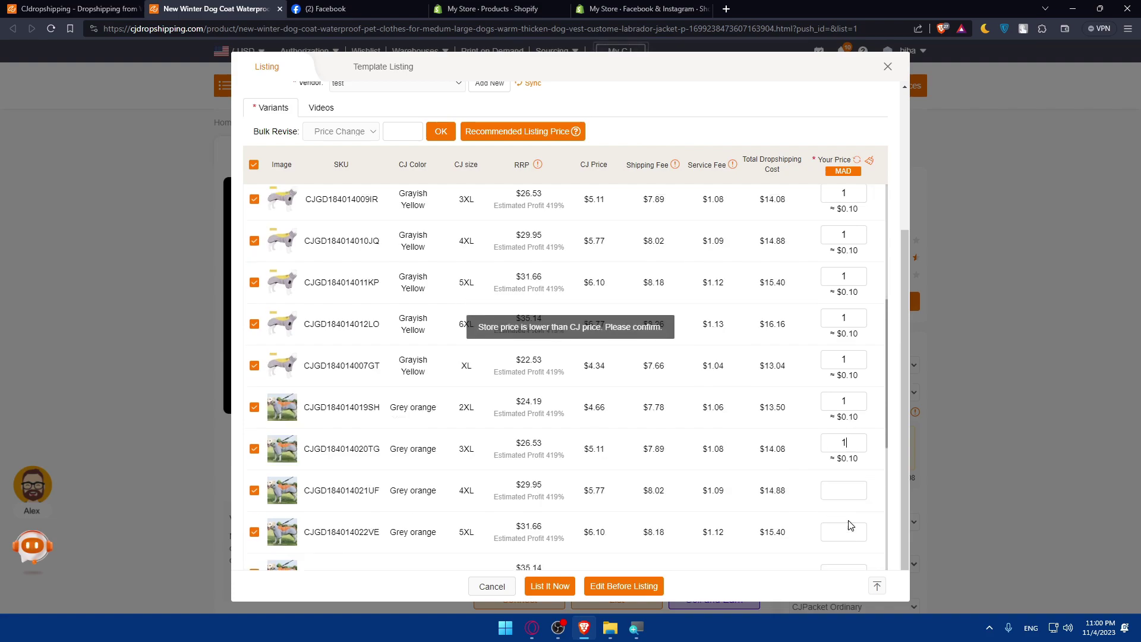
pyautogui.scroll(-5, 851, 511)
pyautogui.click(255, 341)
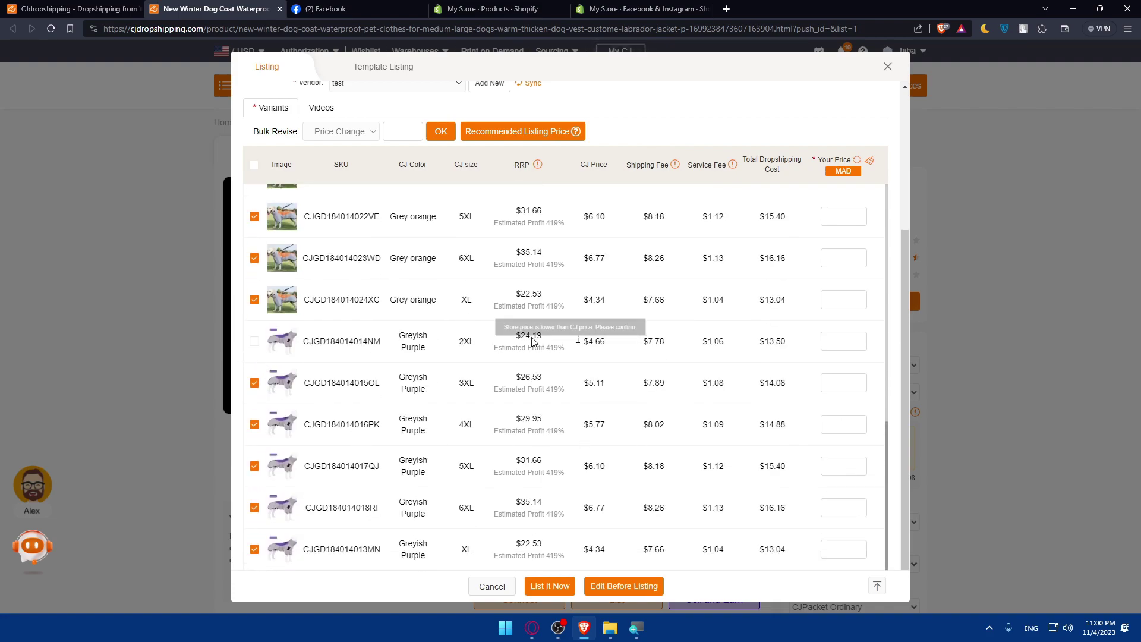
pyautogui.click(844, 294)
pyautogui.write('1')
pyautogui.click(843, 258)
pyautogui.write('1')
pyautogui.click(843, 216)
pyautogui.write('1')
# Step: Price the Greyish Purple variants, 2XL through 6XL and XL, at 1 each
pyautogui.scroll(2, 854, 240)
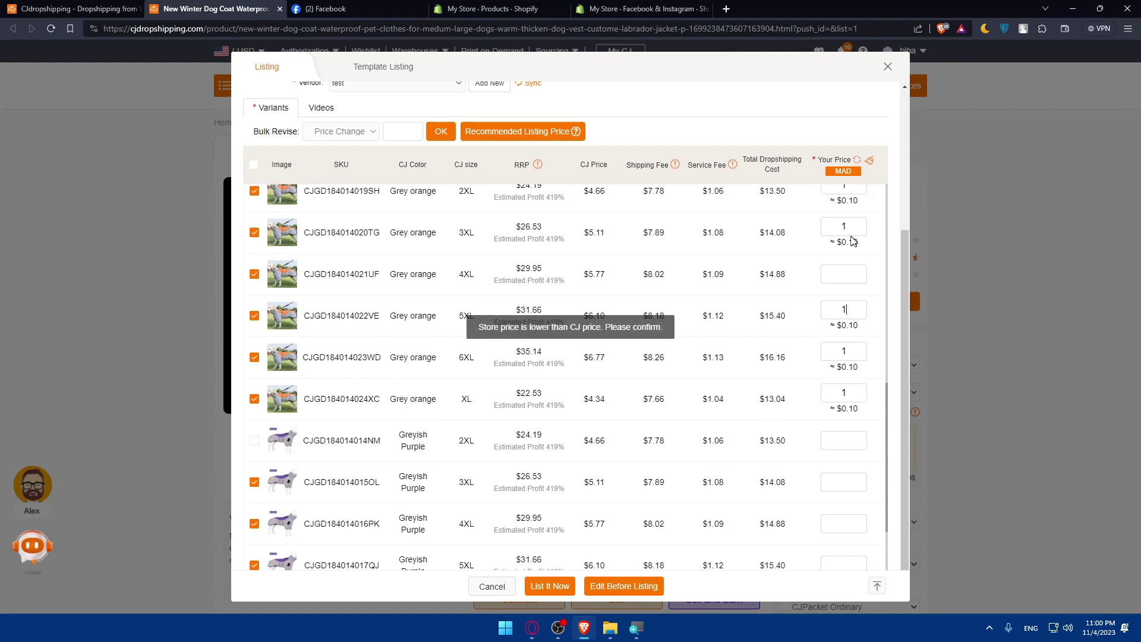
pyautogui.scroll(-2, 867, 415)
pyautogui.click(843, 341)
pyautogui.write('1')
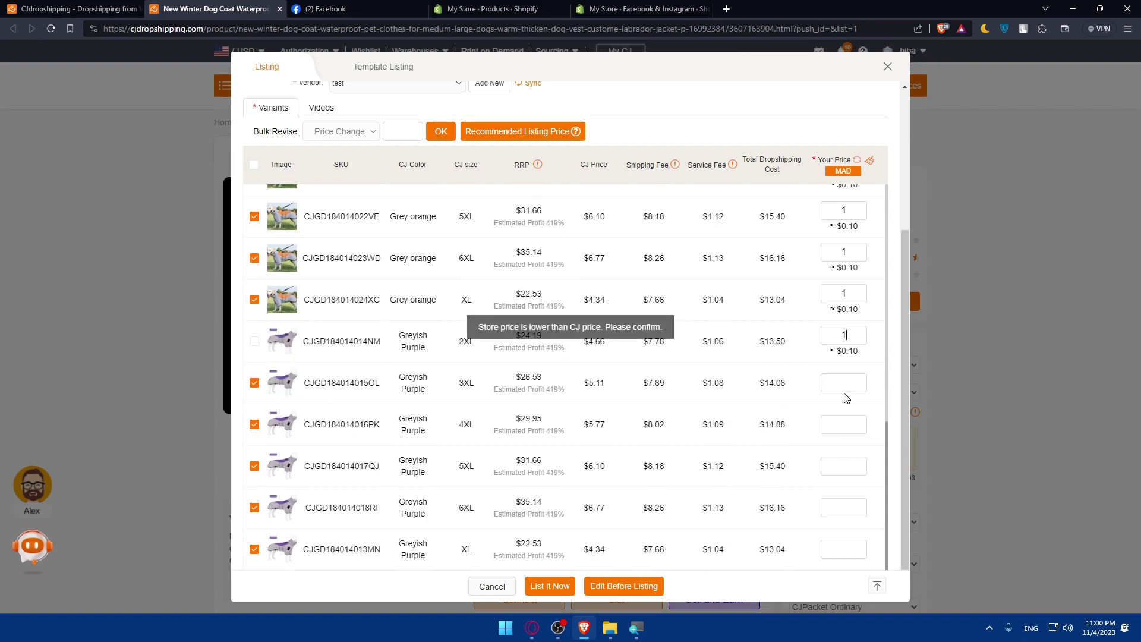
pyautogui.click(843, 383)
pyautogui.write('1')
pyautogui.click(844, 425)
pyautogui.write('1')
pyautogui.click(843, 466)
pyautogui.write('1')
pyautogui.click(855, 507)
pyautogui.write('1')
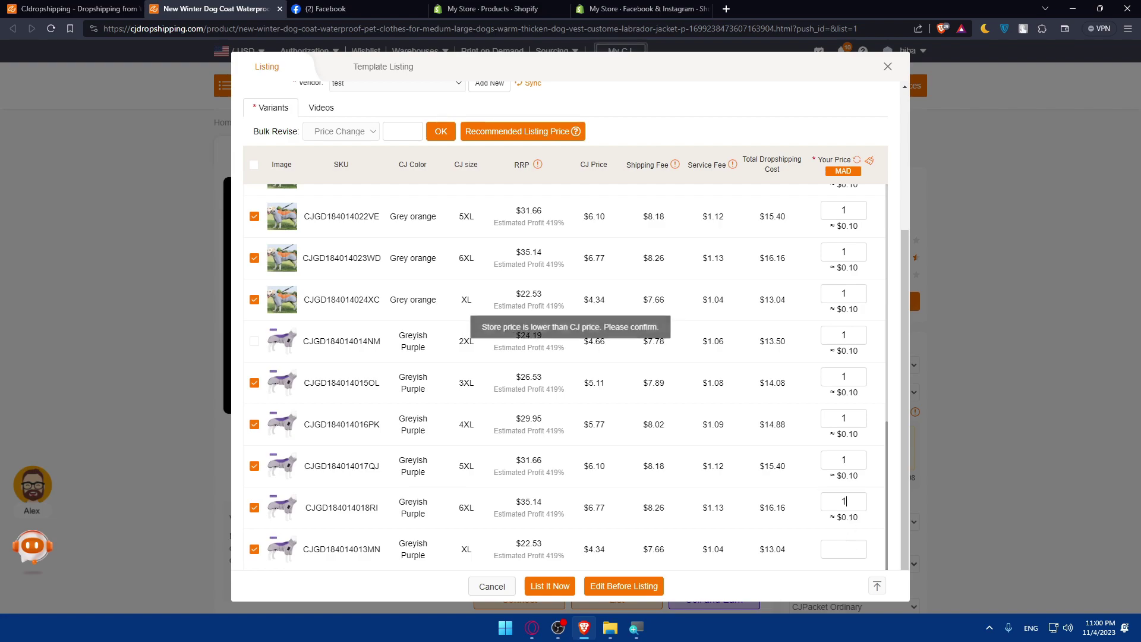
pyautogui.click(844, 549)
pyautogui.write('1')
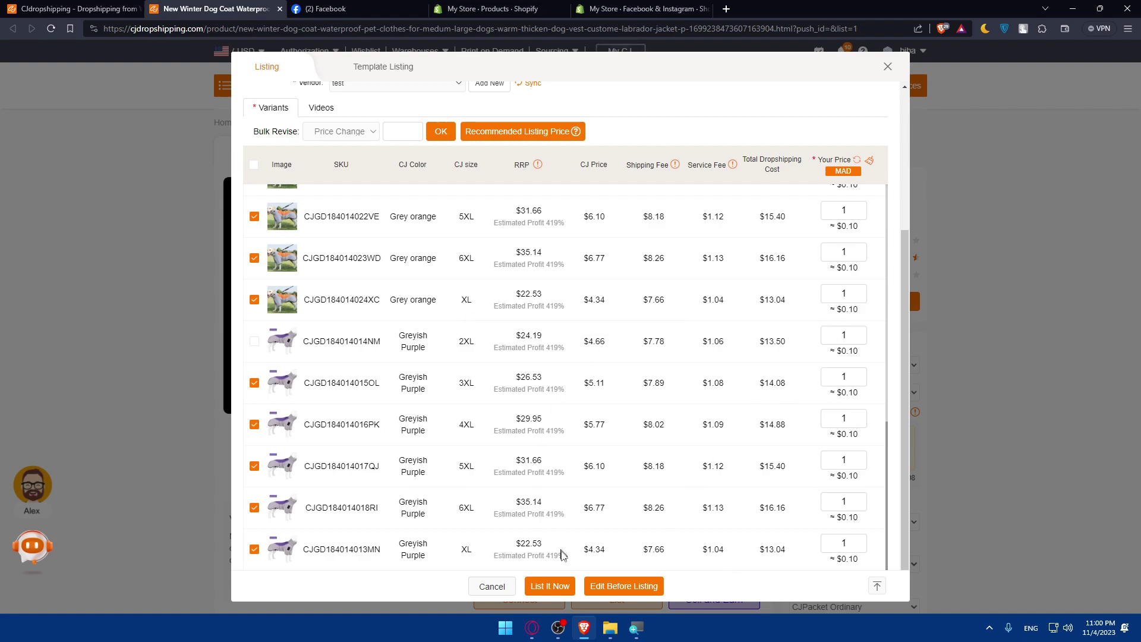
# Step: Submit the dog coat with List It Now and scroll back through the variant list
pyautogui.click(550, 586)
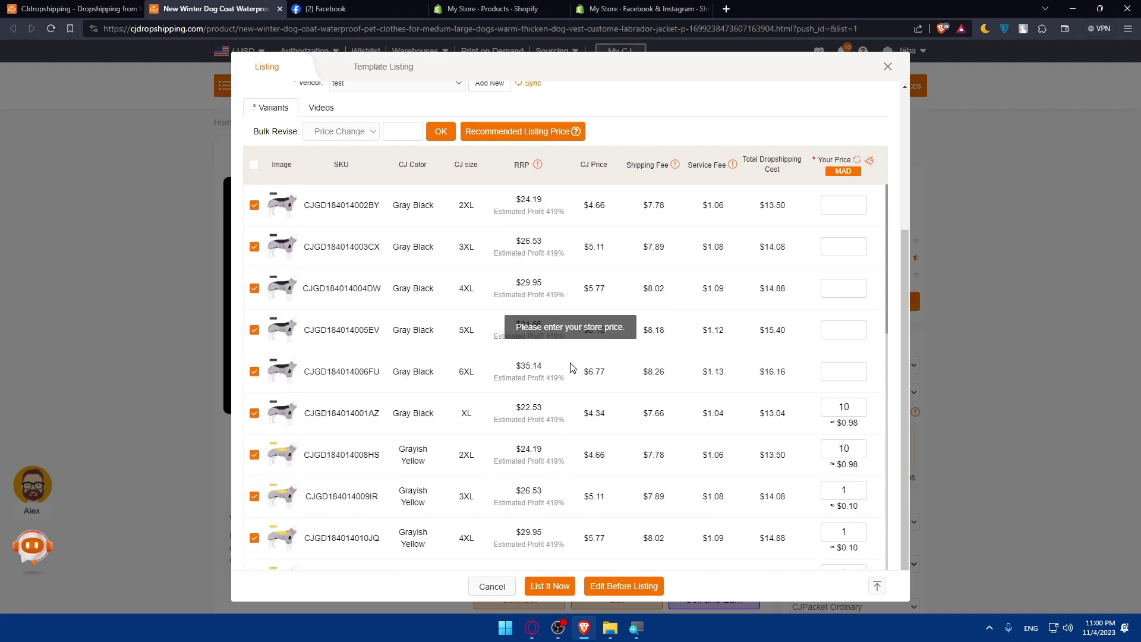
pyautogui.scroll(3, 826, 419)
pyautogui.scroll(-3, 826, 428)
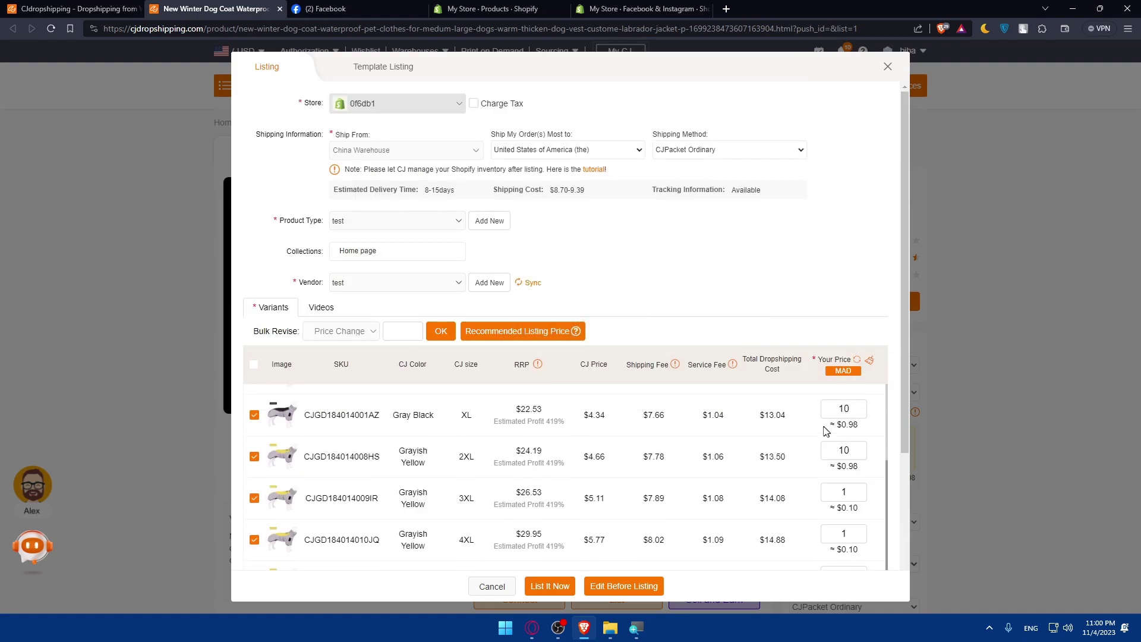
pyautogui.scroll(-1, 817, 449)
# Step: Price the remaining Gray Black variants at 1, list the coat again, and switch to Shopify's products
pyautogui.write('1')
pyautogui.press('Tab')
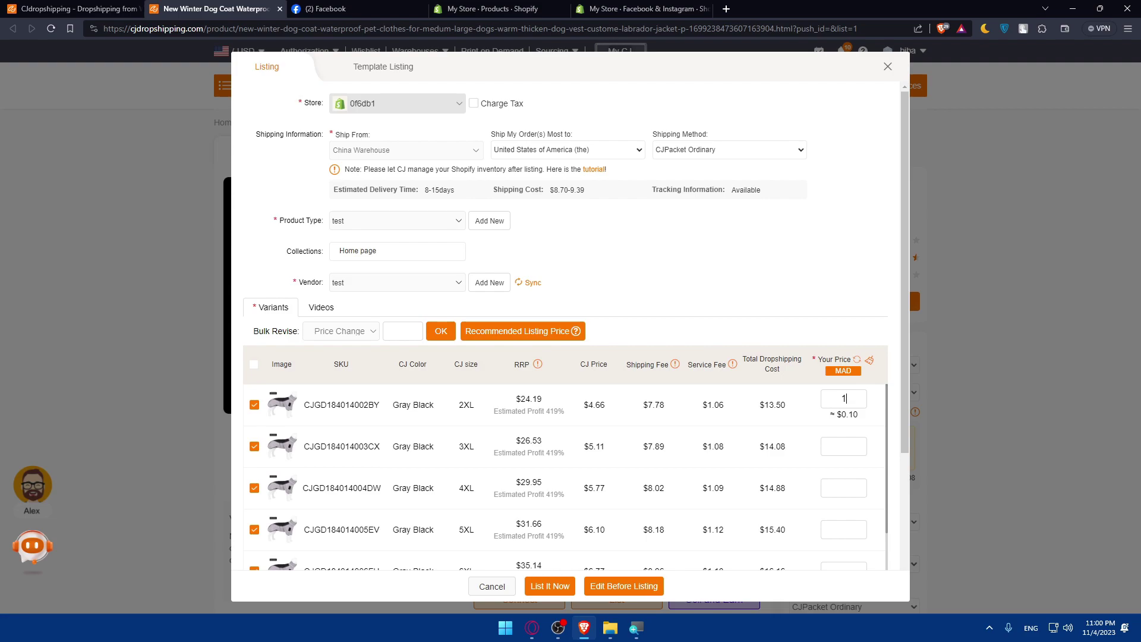
pyautogui.write('1')
pyautogui.press('Tab')
pyautogui.write('1')
pyautogui.scroll(-2, 814, 479)
pyautogui.press('Tab')
pyautogui.write('1')
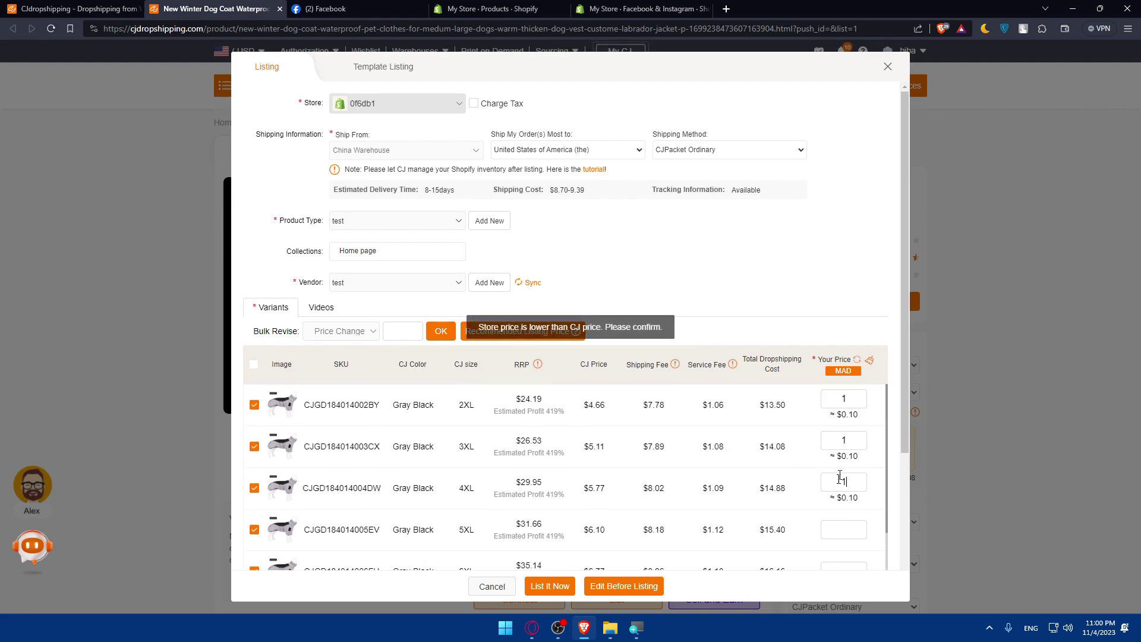
pyautogui.press('Tab')
pyautogui.write('1')
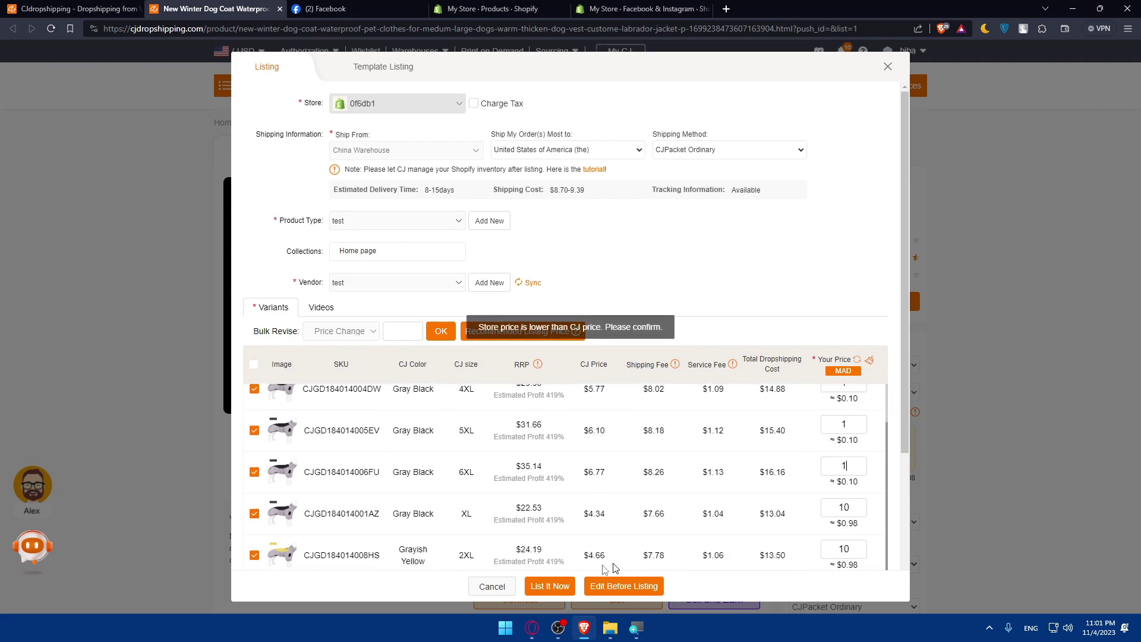
pyautogui.click(550, 585)
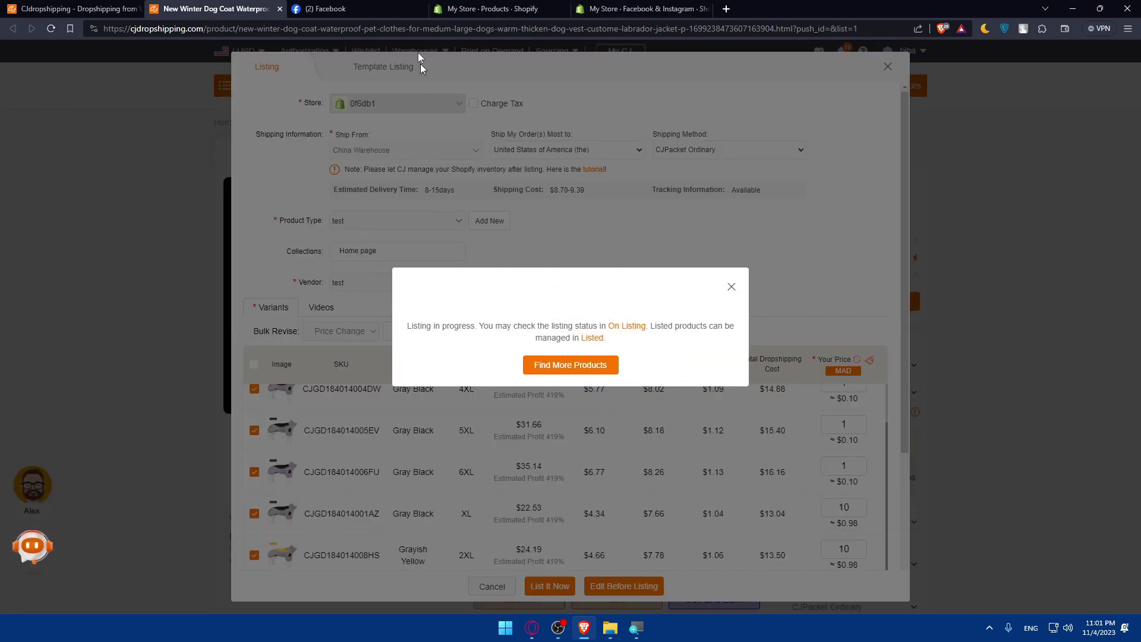
pyautogui.click(457, 5)
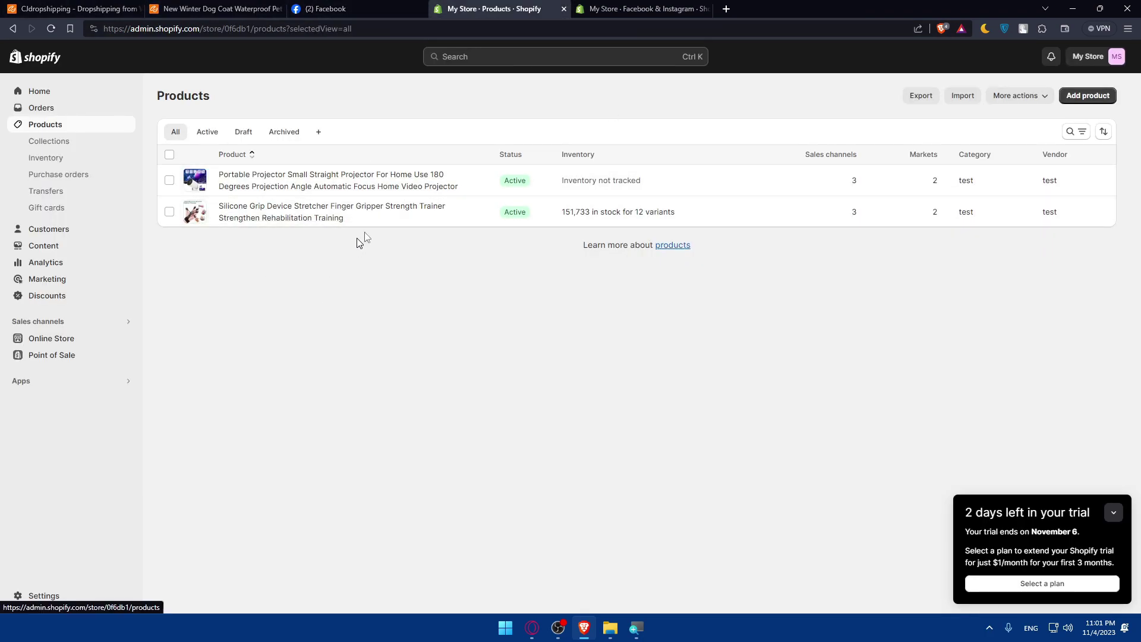
# Step: Glance at the Facebook business page, then return to Shopify's Facebook & Instagram ad setup
pyautogui.click(375, 7)
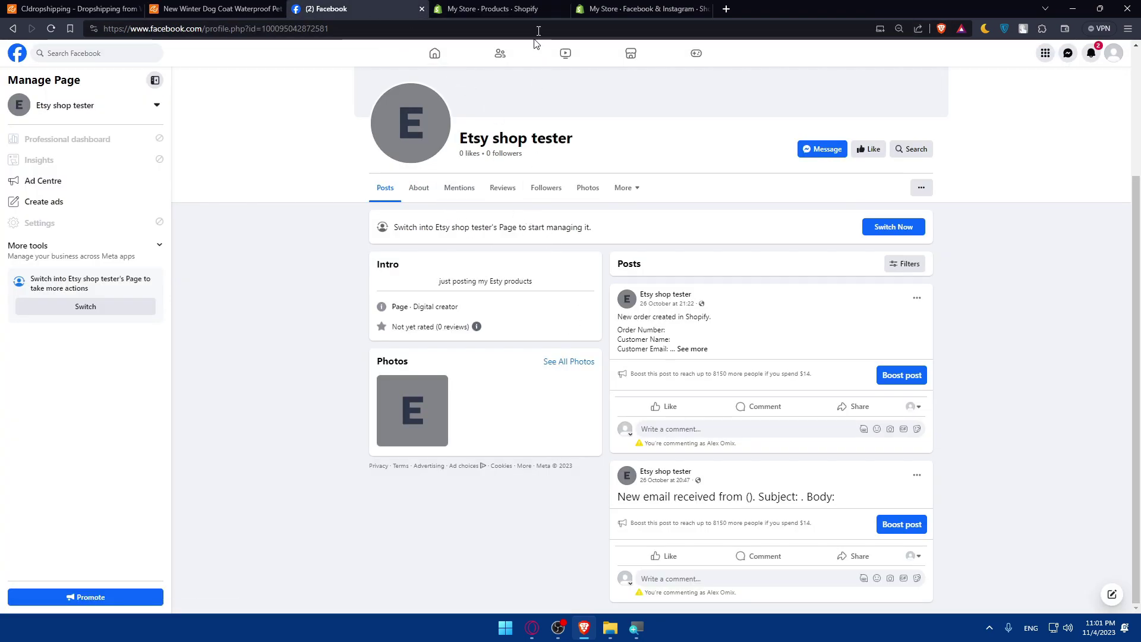
pyautogui.click(687, 11)
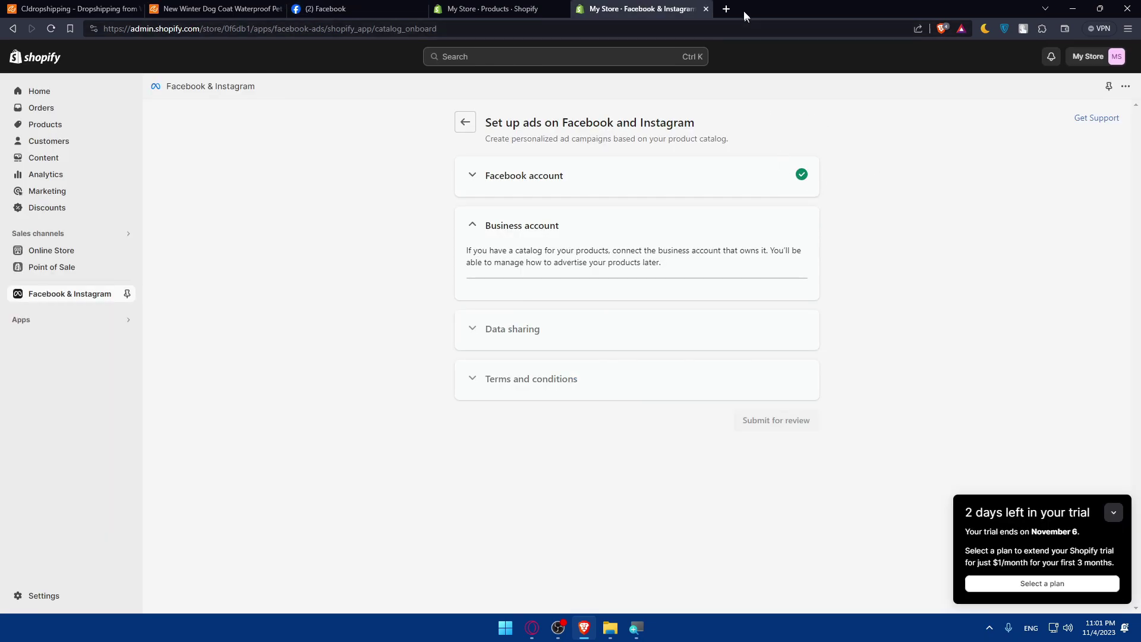
# Step: Go to zapier.com and log in with a Google account to reach the Create a Zap dashboard
pyautogui.click(726, 9)
pyautogui.write('zapier.com')
pyautogui.press('Return')
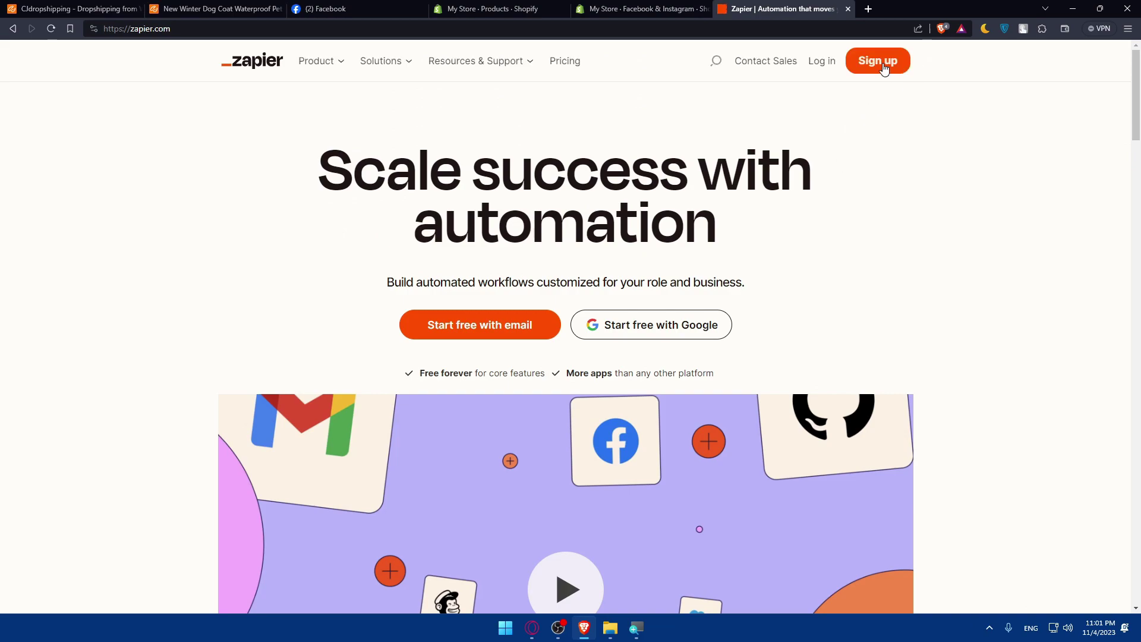
pyautogui.click(885, 66)
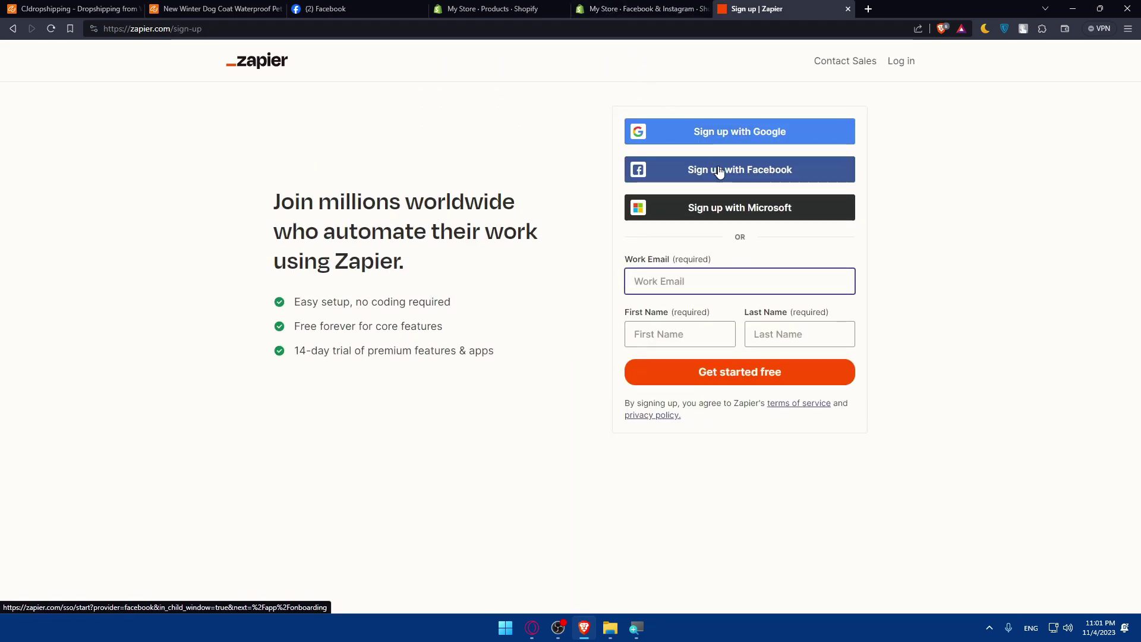
pyautogui.click(712, 137)
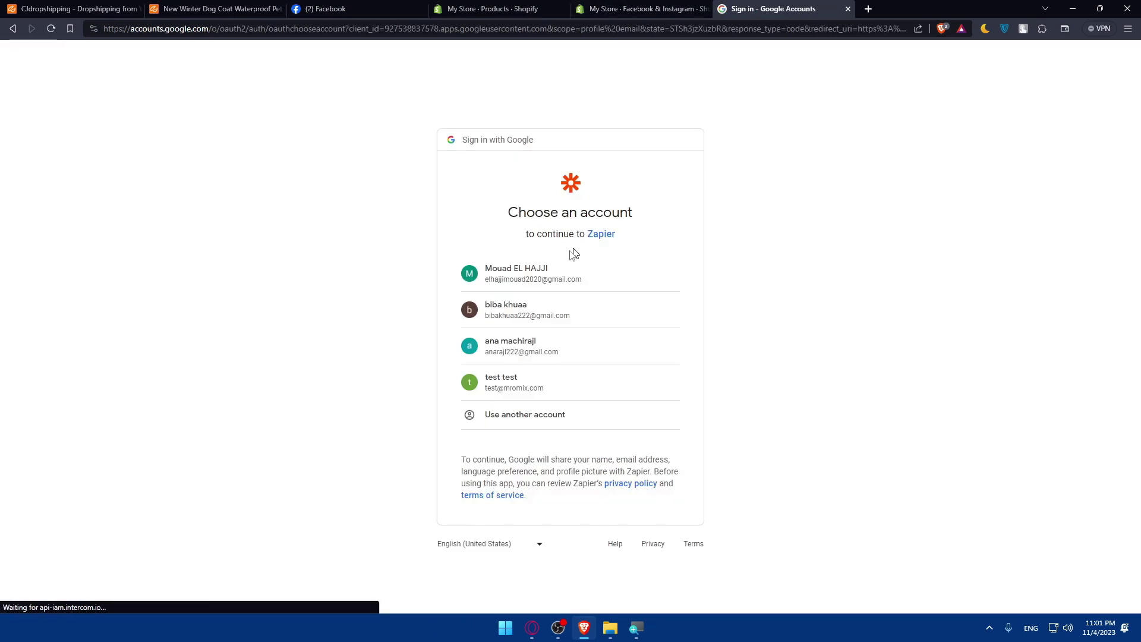
pyautogui.click(543, 308)
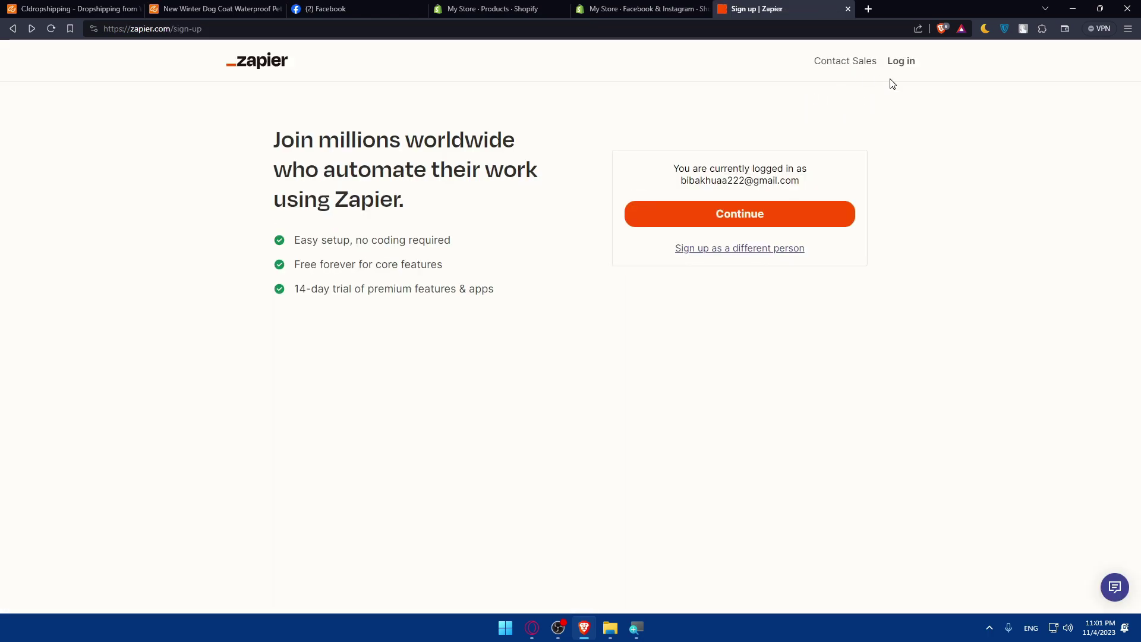
pyautogui.click(900, 60)
pyautogui.click(727, 213)
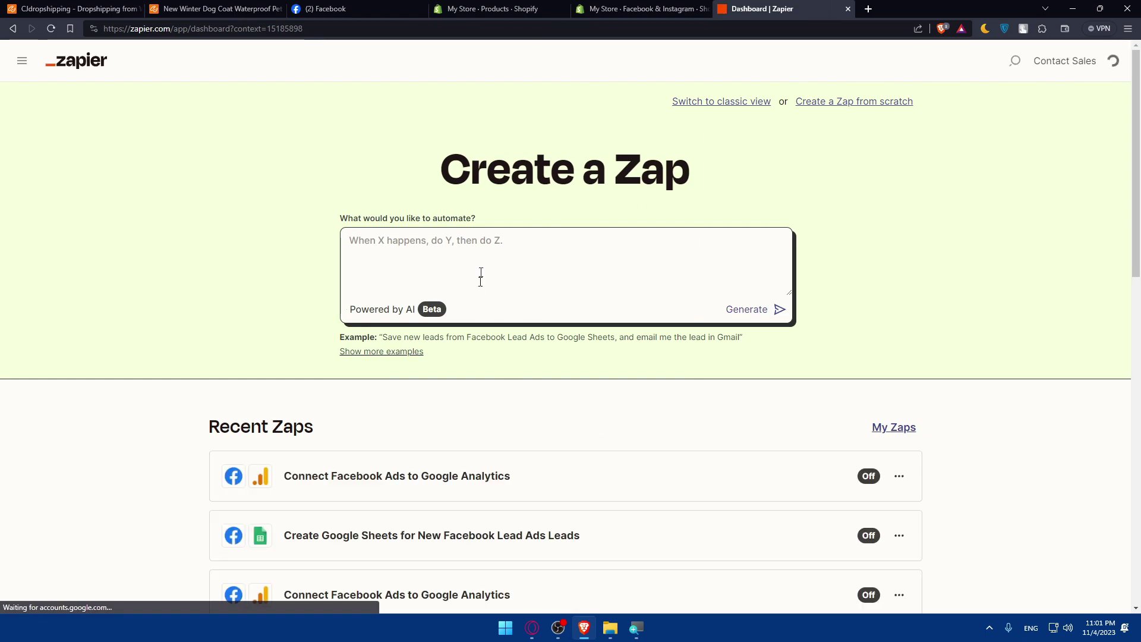
# Step: Have Zapier's AI generate a zap from 'when i list a new product in my shofify store add it to my facebook store also'
pyautogui.write('whe')
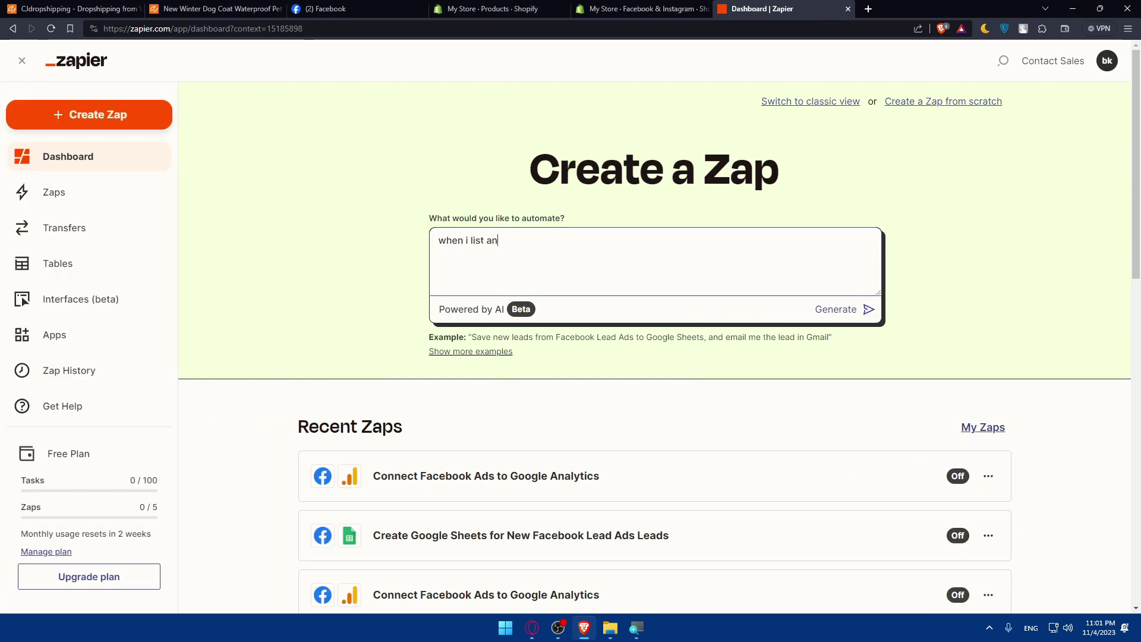
pyautogui.write('n i list a new ')
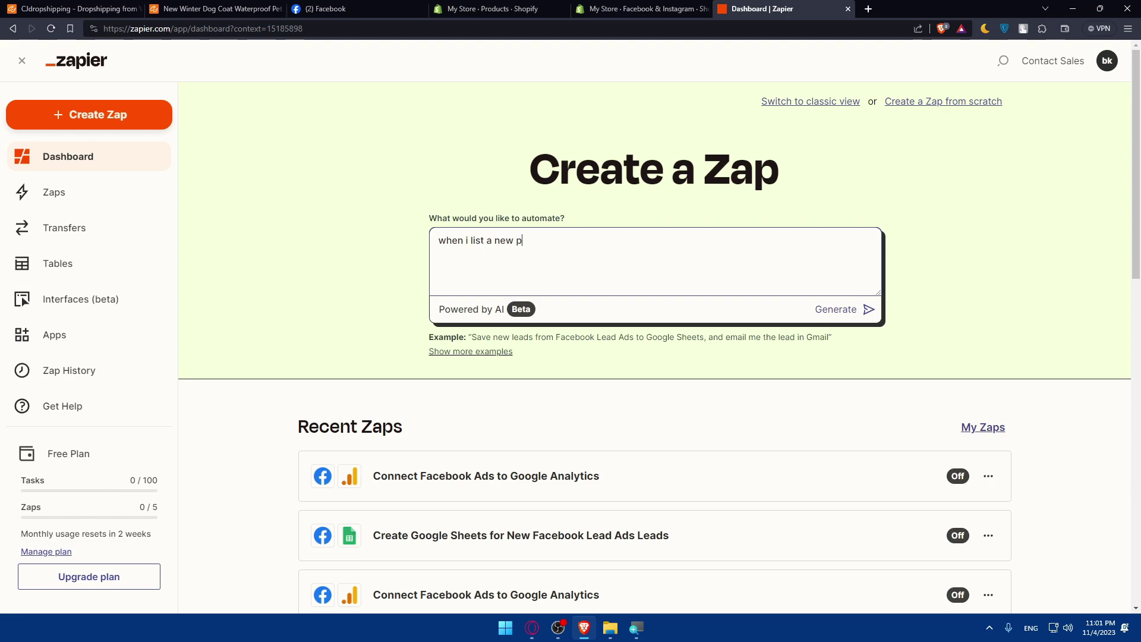
pyautogui.write('poduct in my shof')
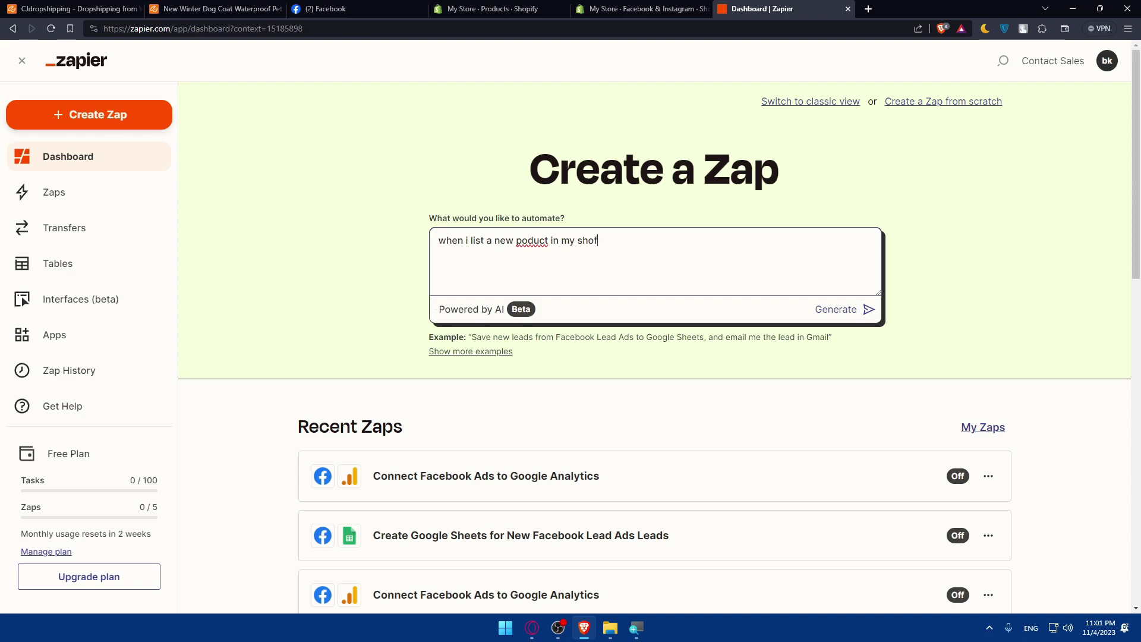
pyautogui.write('ify ')
pyautogui.write('store creat')
pyautogui.press('BackSpace')
pyautogui.press('BackSpace')
pyautogui.press('BackSpace')
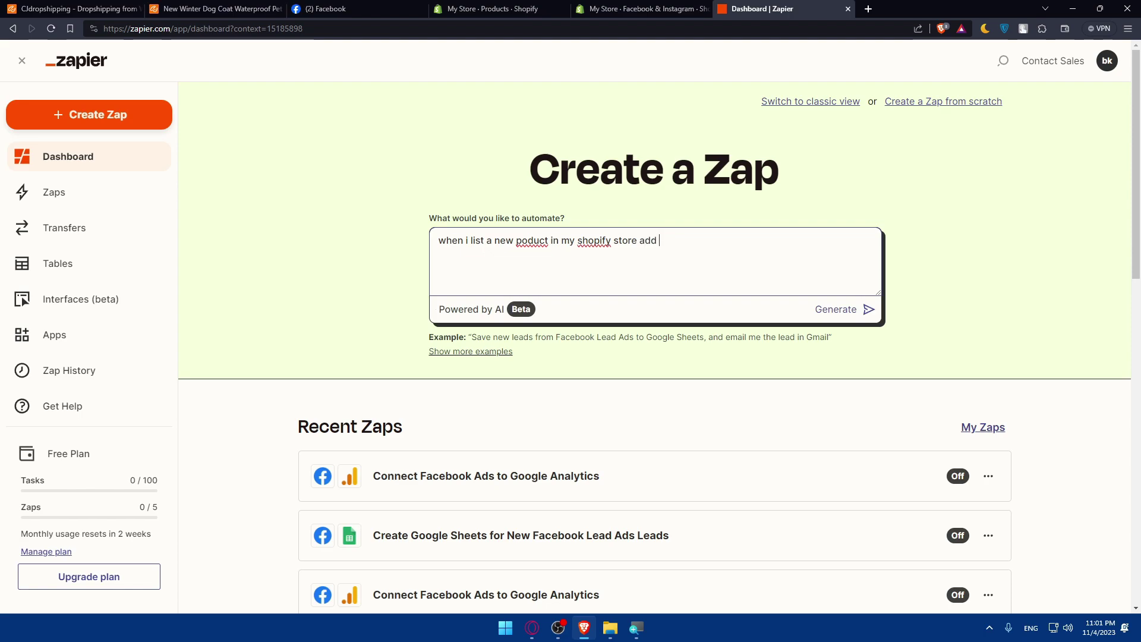
pyautogui.write('add it to my facebook')
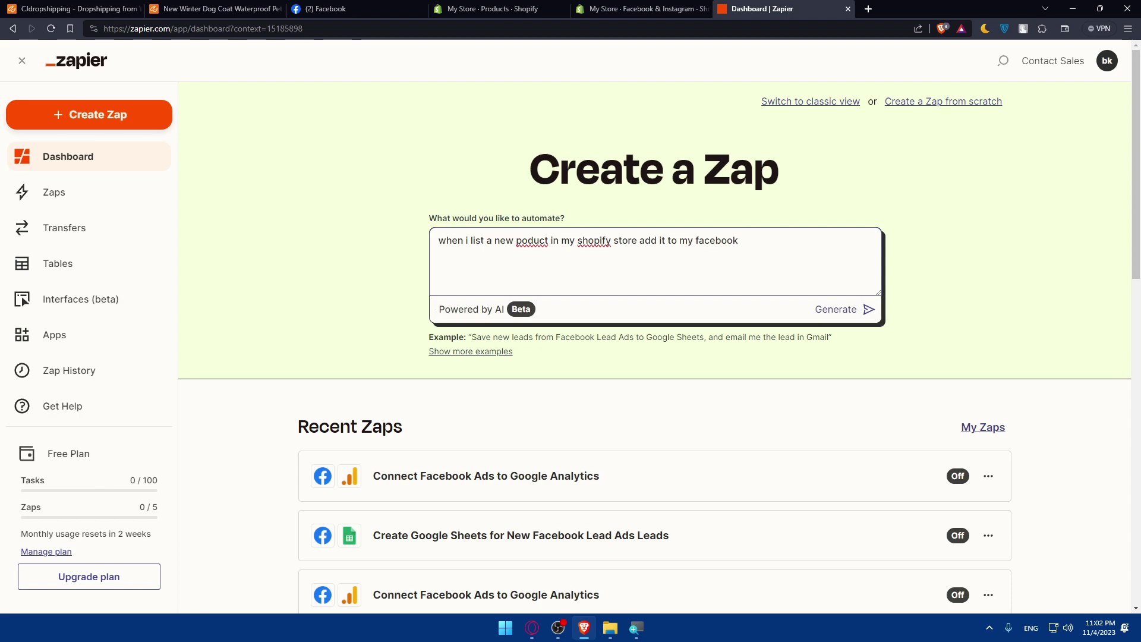
pyautogui.write(' store also')
pyautogui.press('Return')
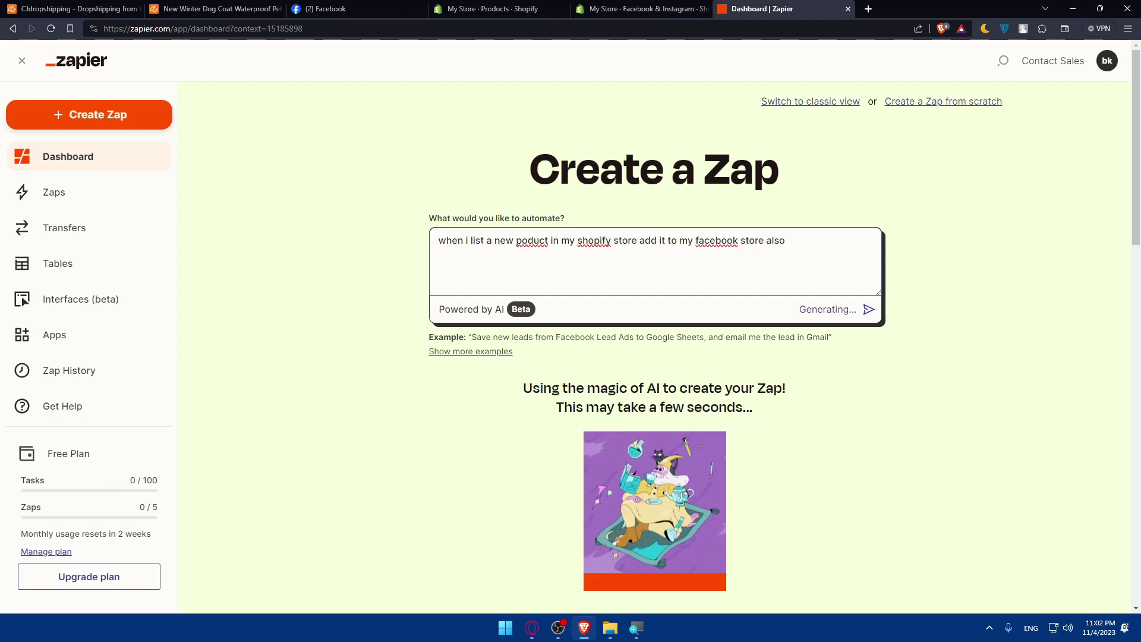
pyautogui.click(521, 241)
pyautogui.write('r')
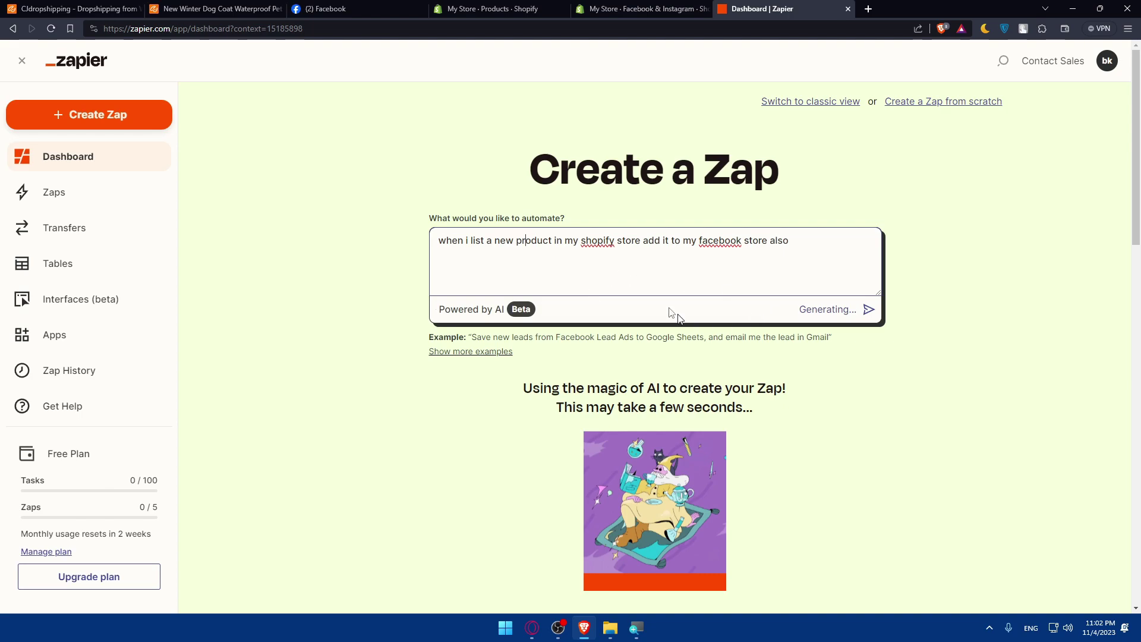
pyautogui.scroll(-3, 637, 323)
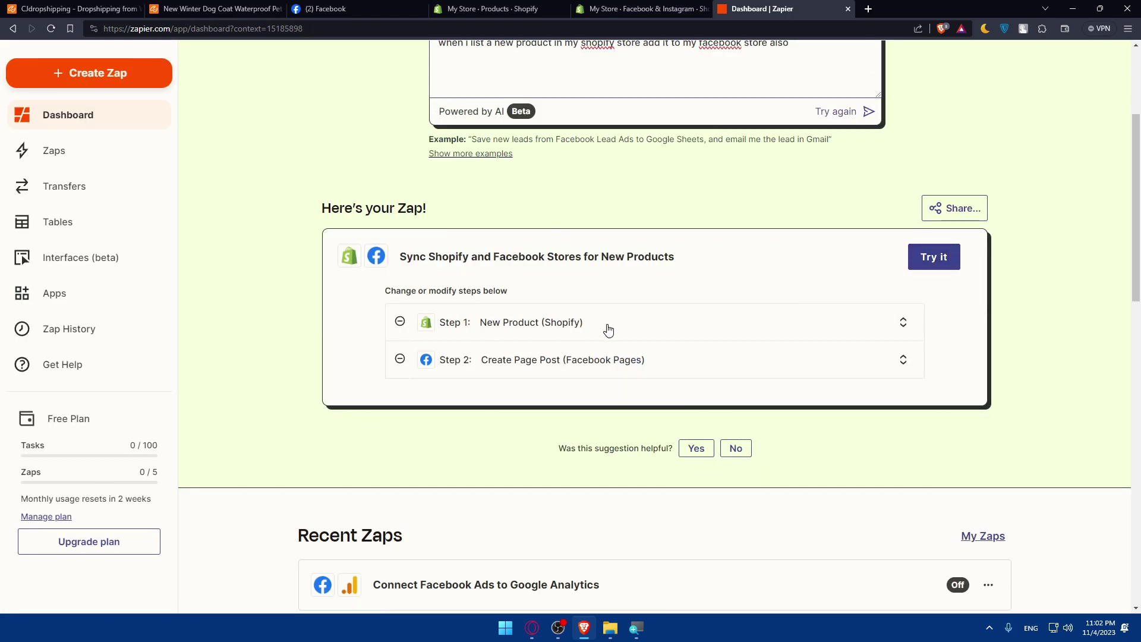
# Step: Open the suggested zap as a draft, review its account warnings, then check Shopify's product list
pyautogui.click(918, 264)
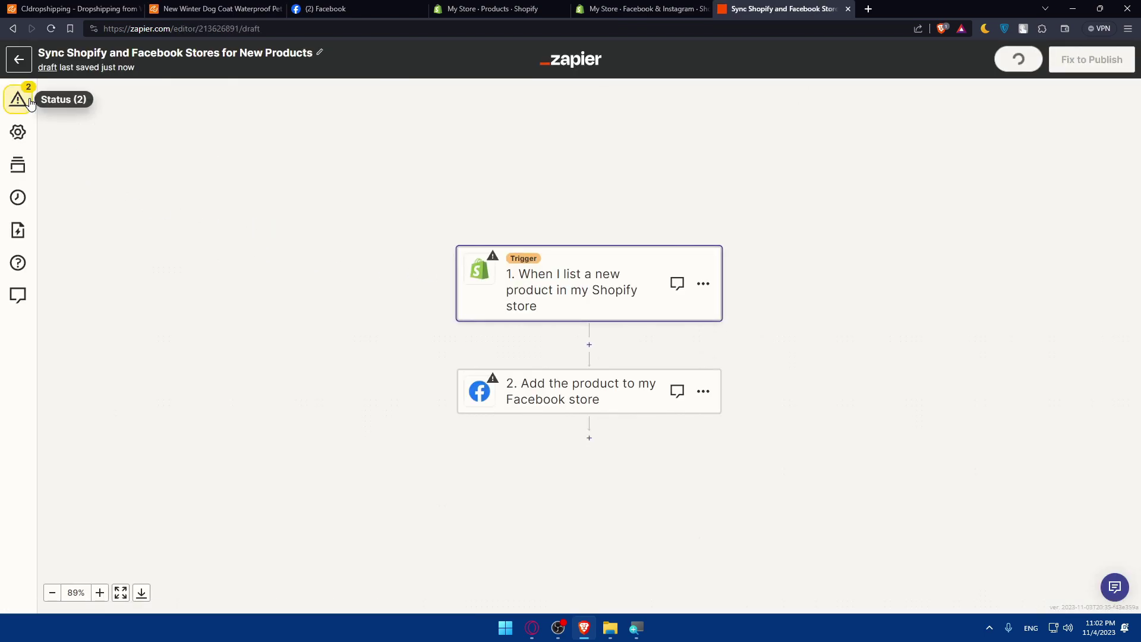
pyautogui.click(18, 99)
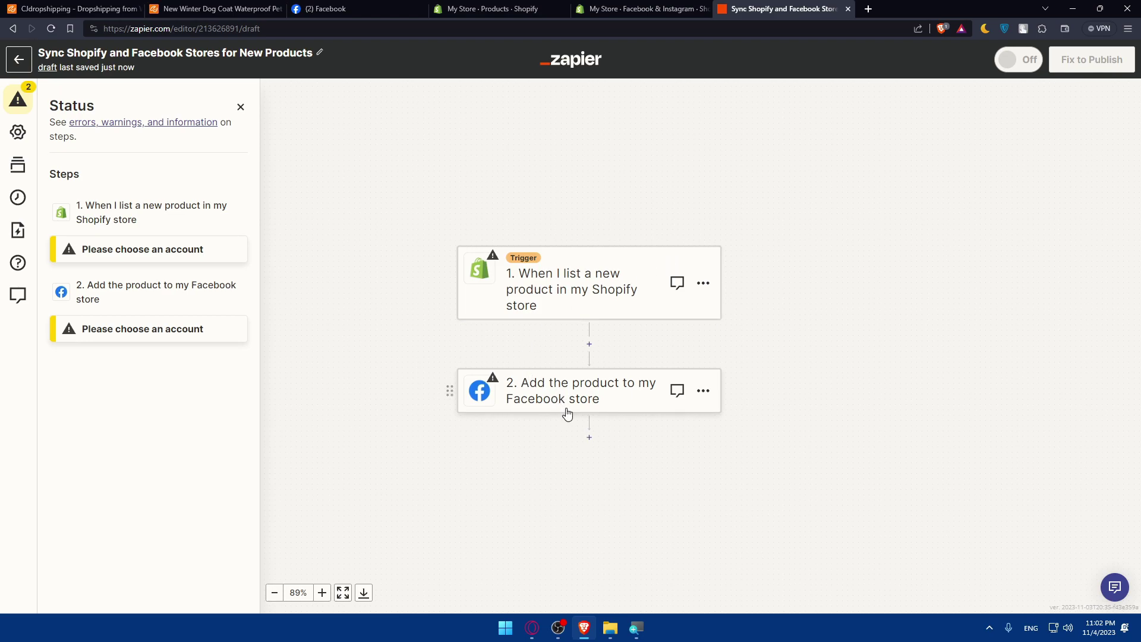
pyautogui.click(560, 7)
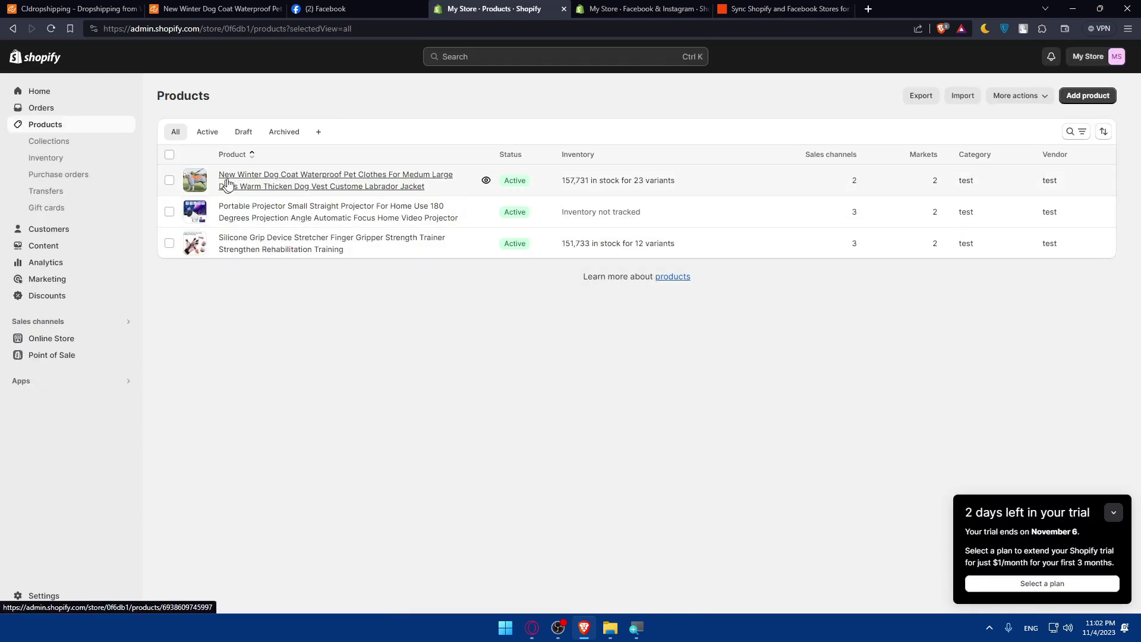
pyautogui.click(74, 8)
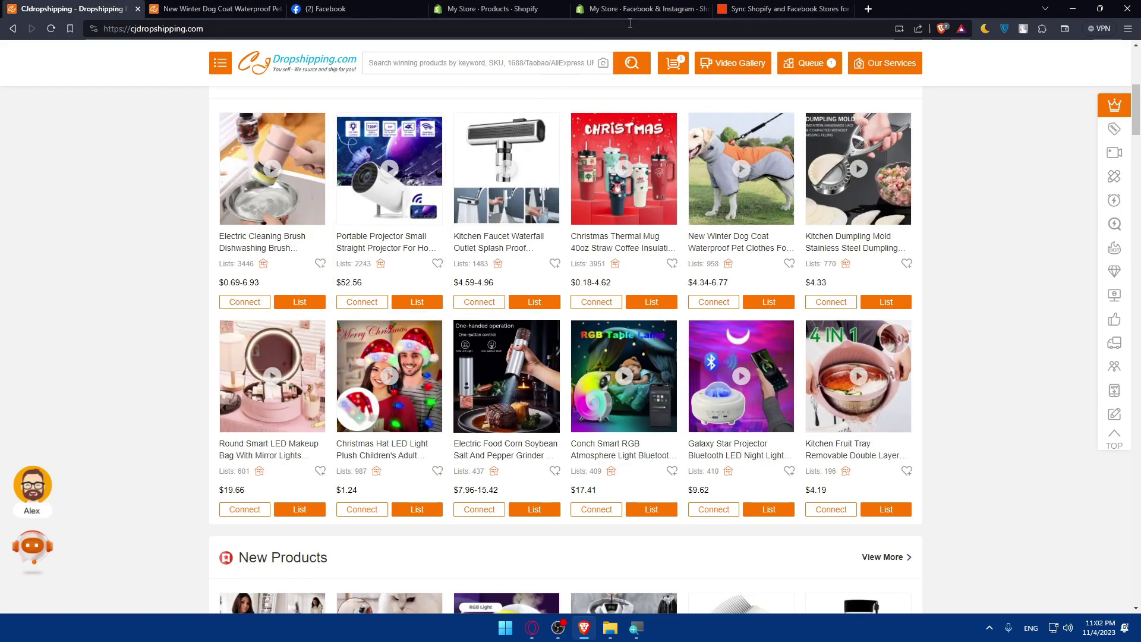
pyautogui.click(514, 8)
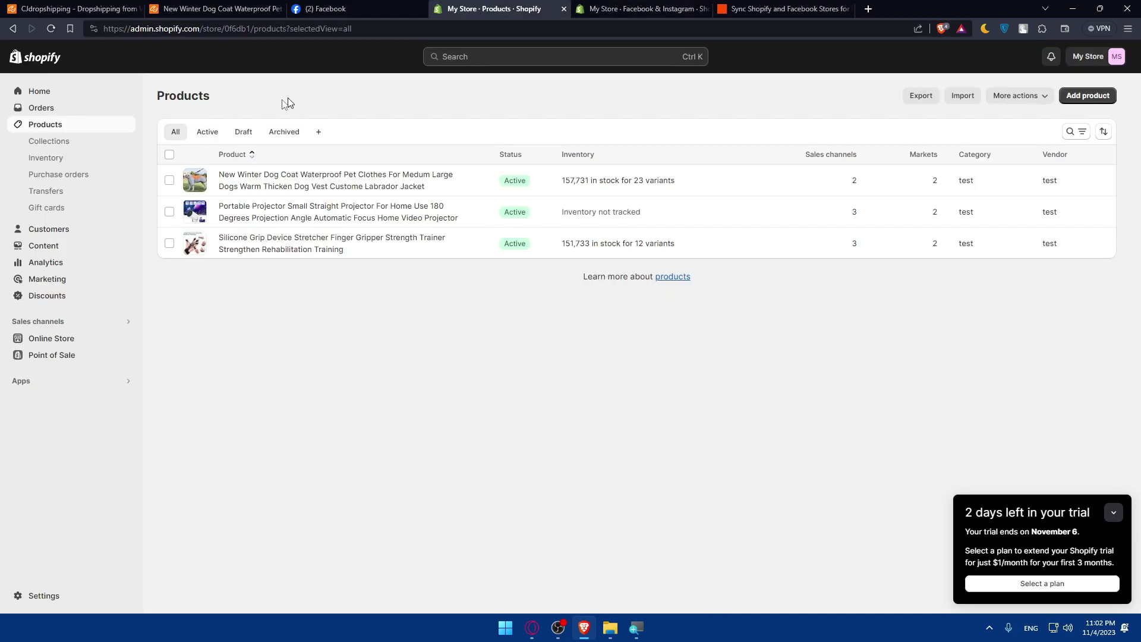